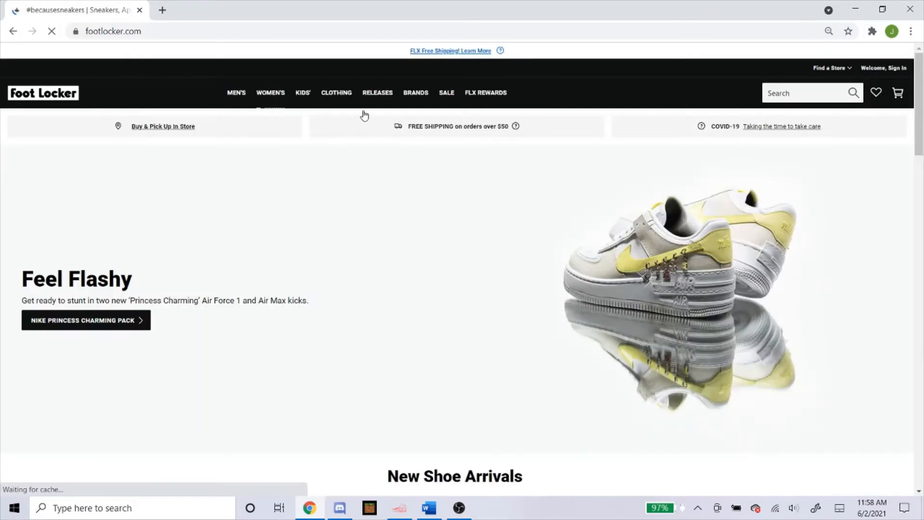
Open the Women's Jordan Retro 1 Hi product dated Jun 03 from the Foot Locker release calendar.
click(379, 96)
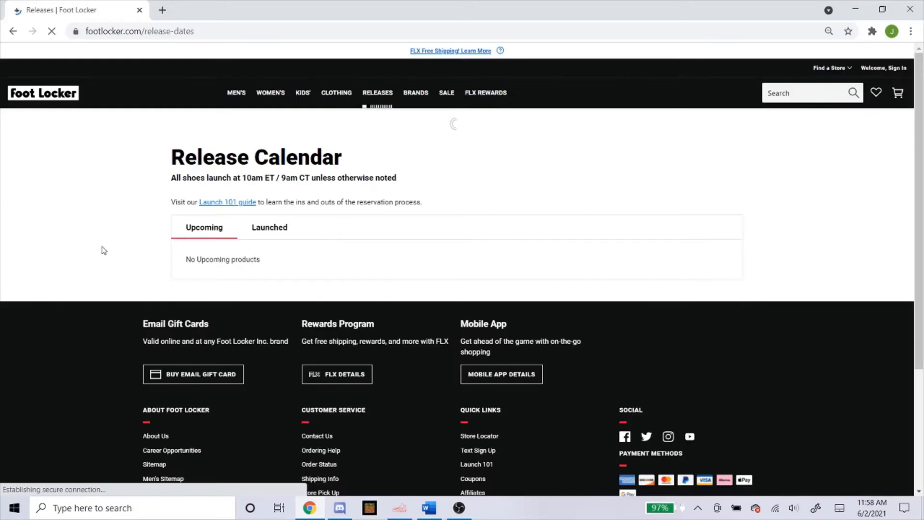
scroll(104, 243, down, 5)
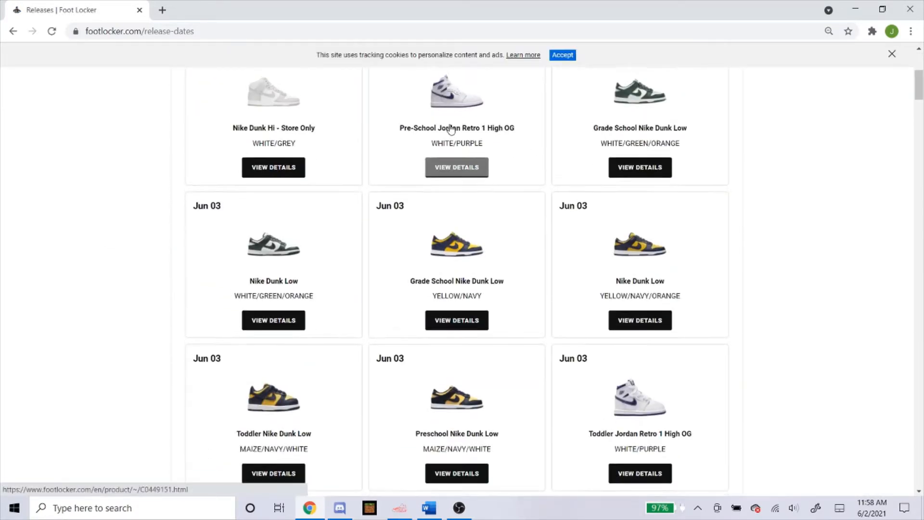
scroll(434, 139, down, 6)
scroll(441, 202, down, 1)
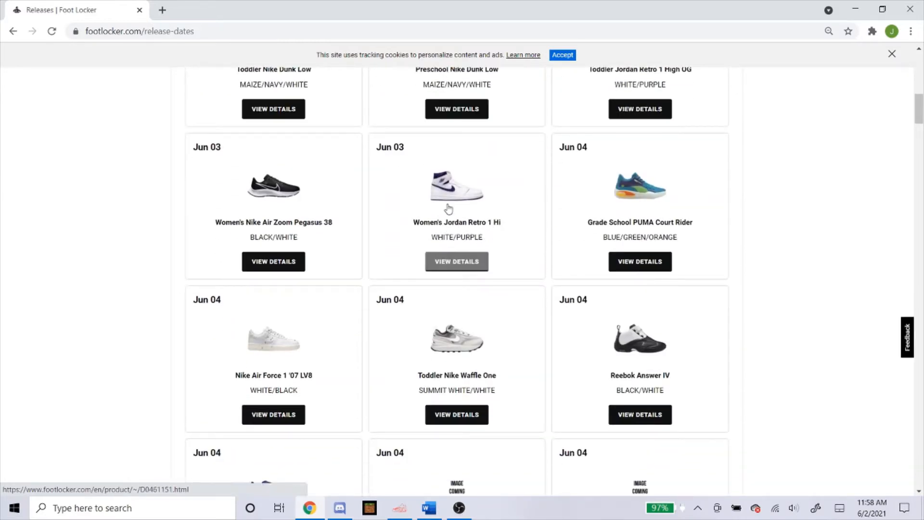
scroll(454, 219, up, 4)
scroll(478, 283, up, 5)
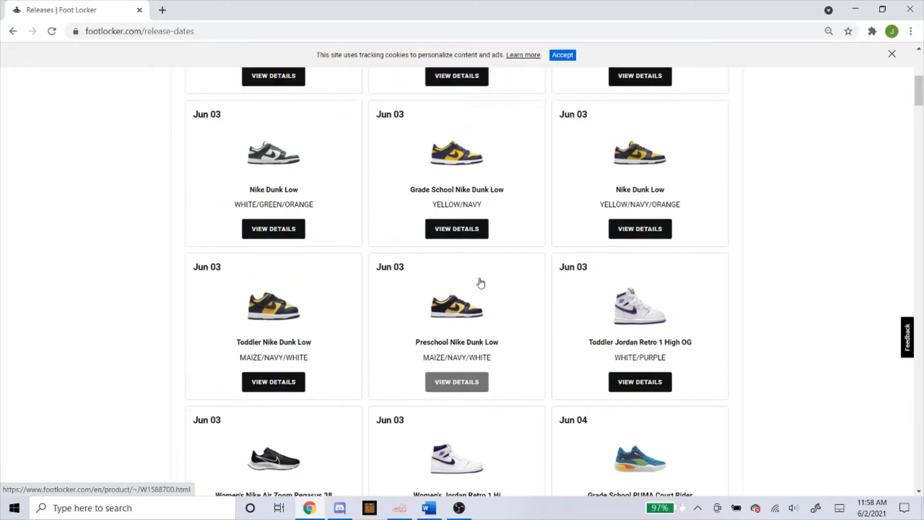
scroll(459, 239, down, 5)
scroll(460, 239, down, 3)
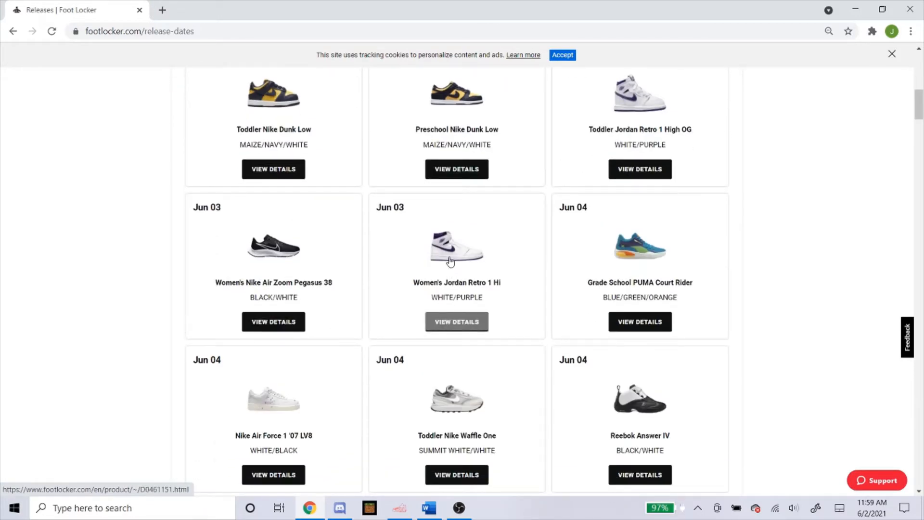
click(450, 261)
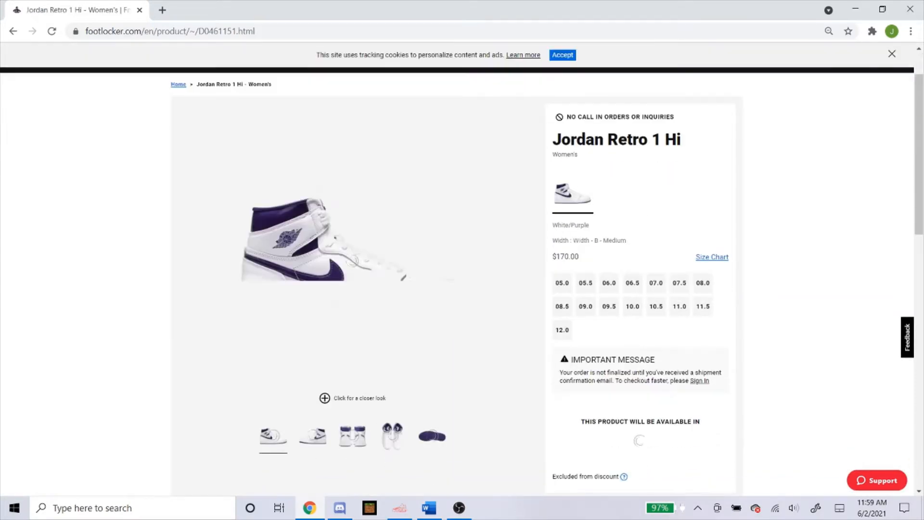
Copy the product number D0461151 from the Women's Jordan Retro 1 Hi details.
scroll(371, 249, down, 4)
scroll(371, 249, down, 2)
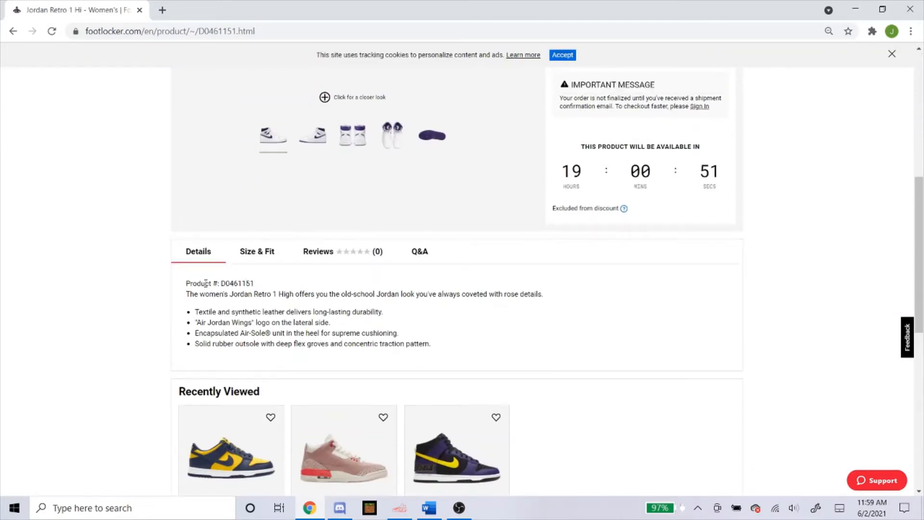
double_click(248, 299)
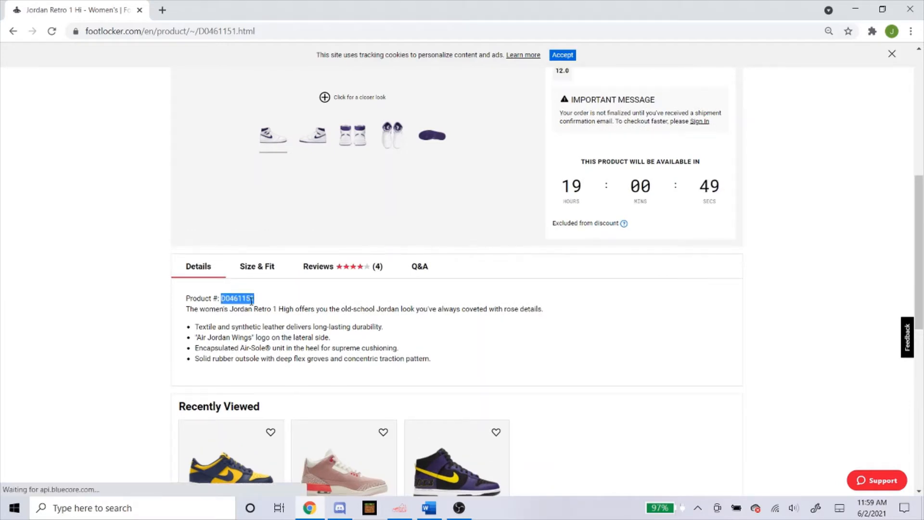
right_click(249, 303)
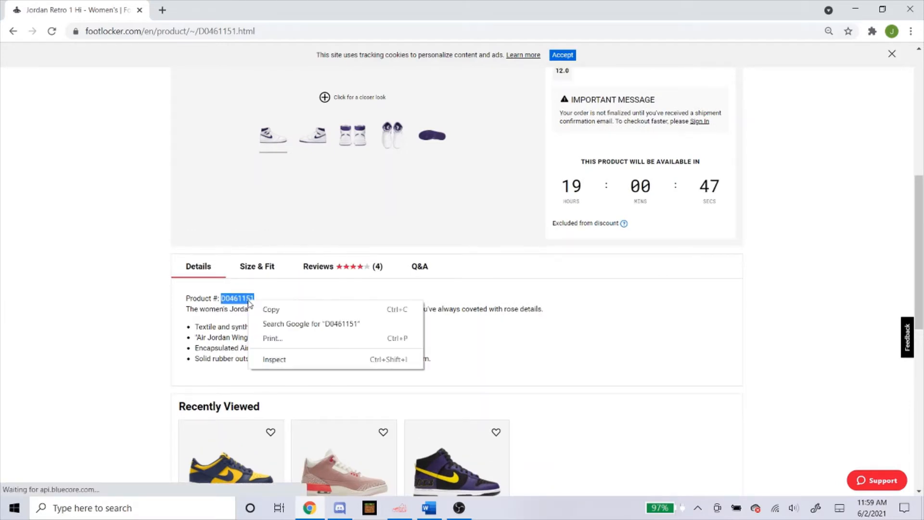
click(268, 311)
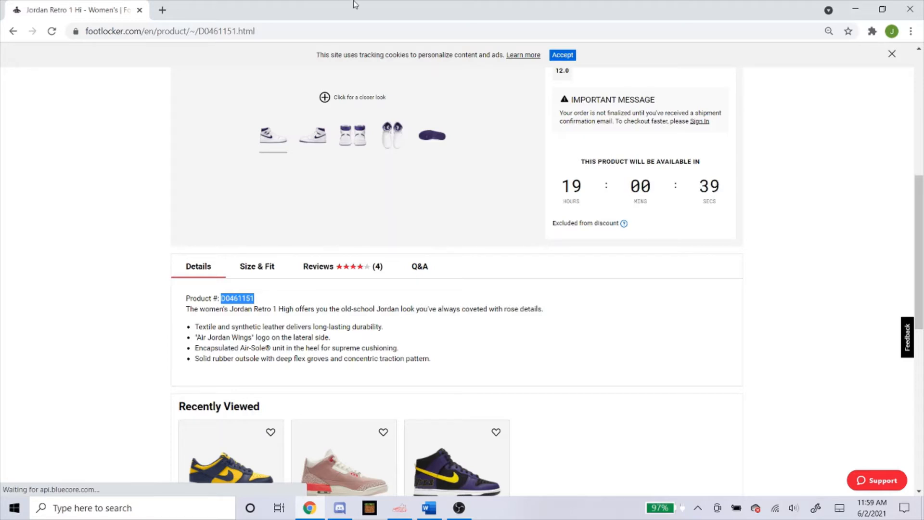
Switch to the sneaker bot and paste D0461151 as the SKU of the new Footlocker task.
click(393, 512)
right_click(339, 196)
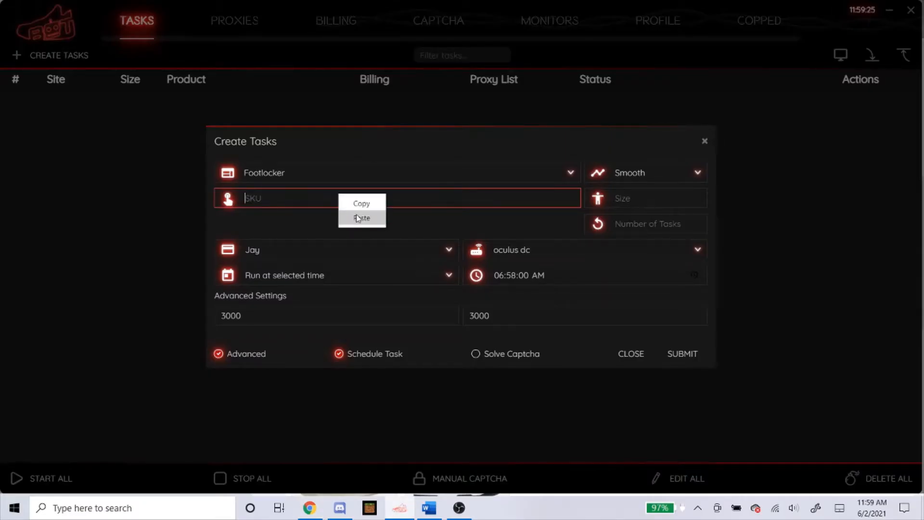
click(359, 217)
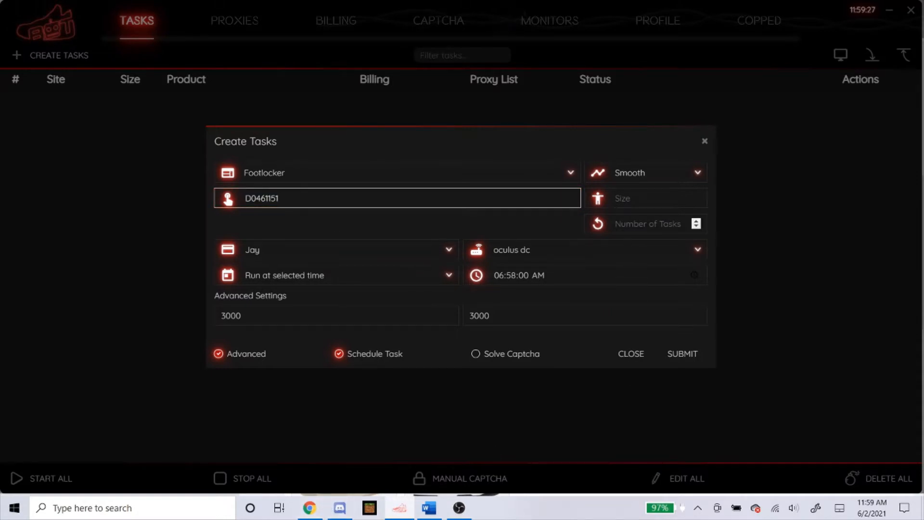
Check the shoe's available sizes in Chrome and enter 7,7.5,8,8.5,9,9.5,10,10.5,11,11.5,12 as the bot task's sizes.
key(Tab)
click(310, 508)
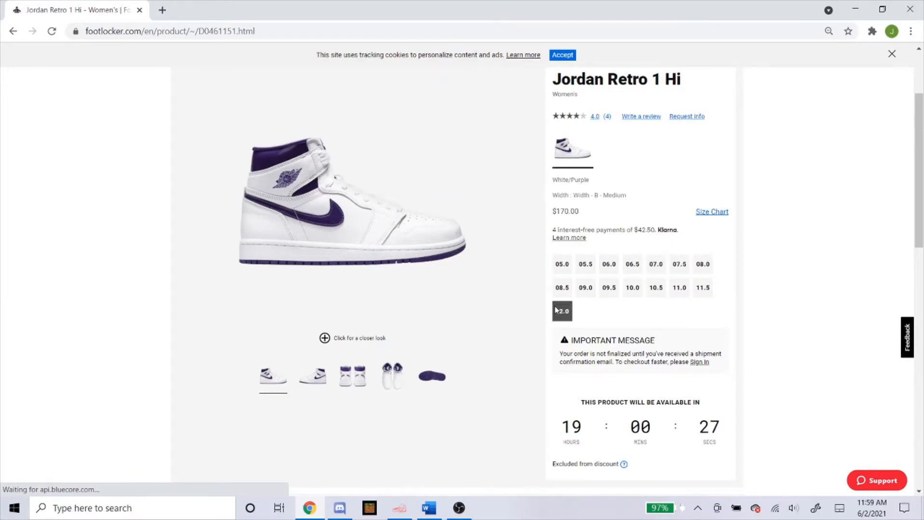
click(392, 510)
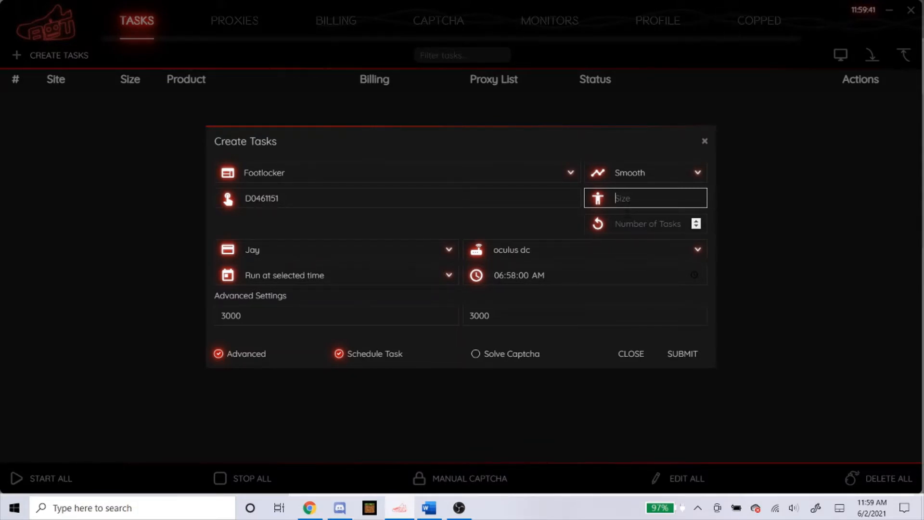
text(7.7)
text(.5)
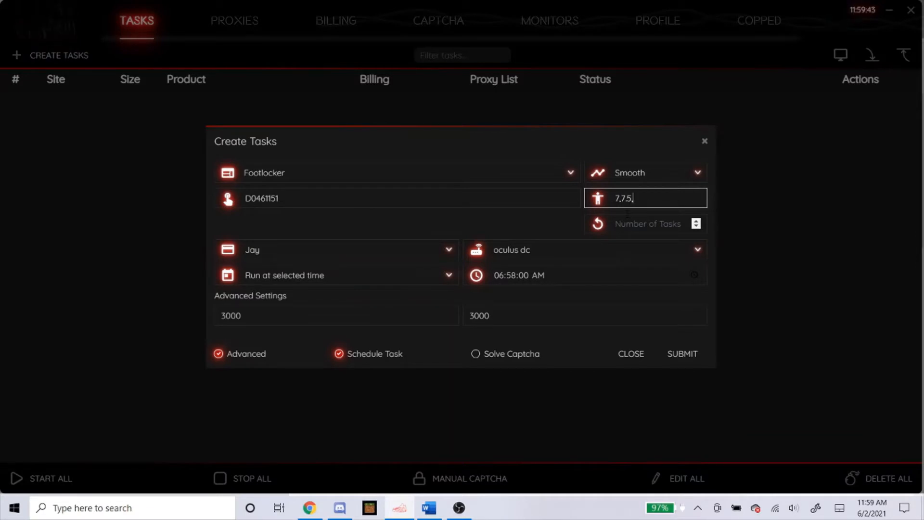
text(,8,8.5)
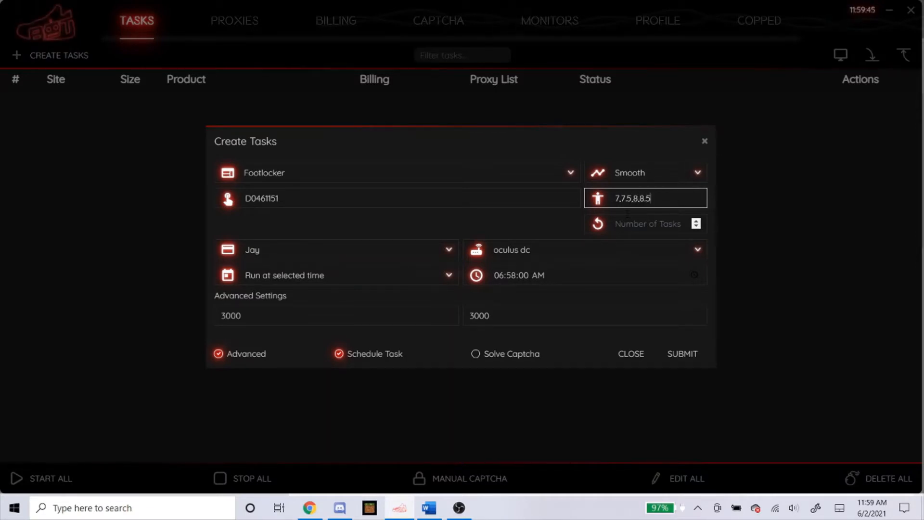
text(,9,9.5,10,10.5,11)
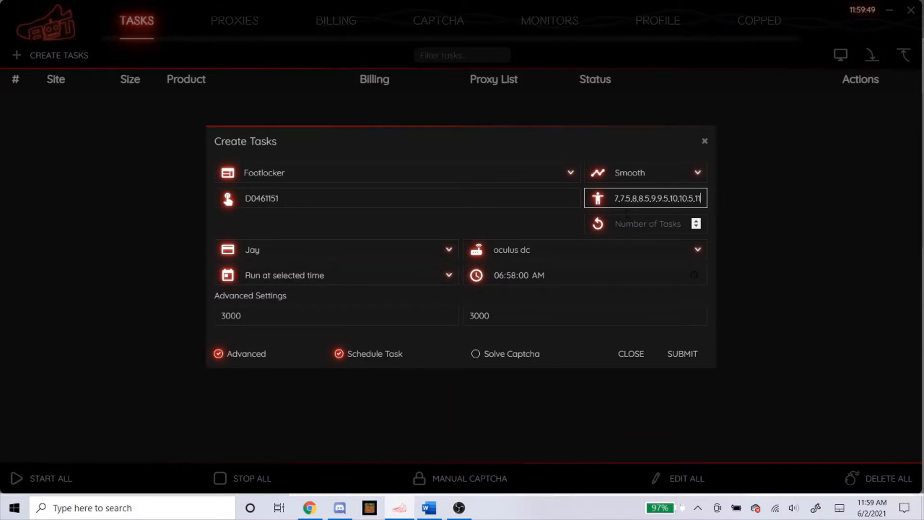
text(,11.5,12)
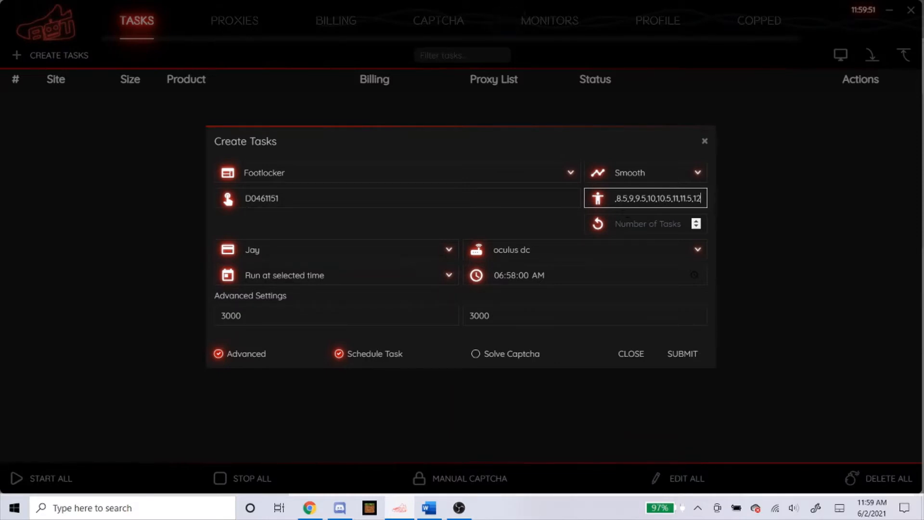
click(399, 222)
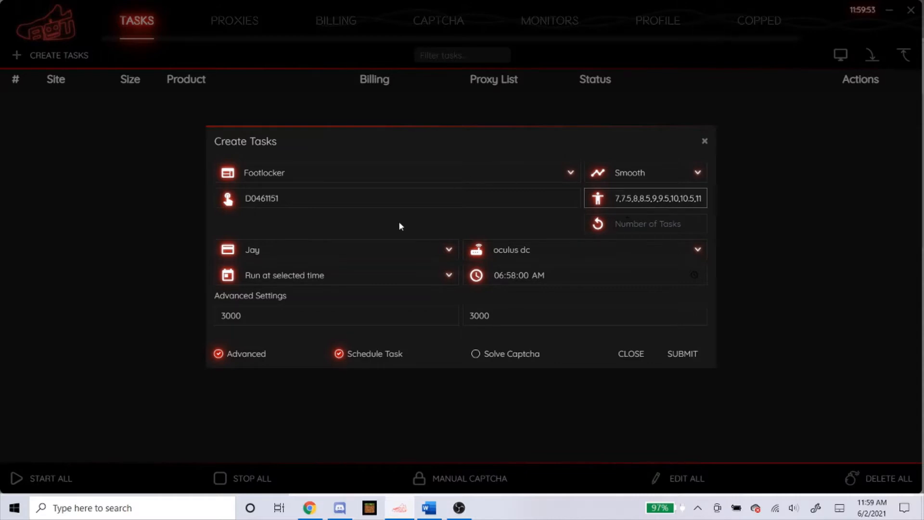
Select leaf us 5/27 as the task's proxy list.
click(505, 254)
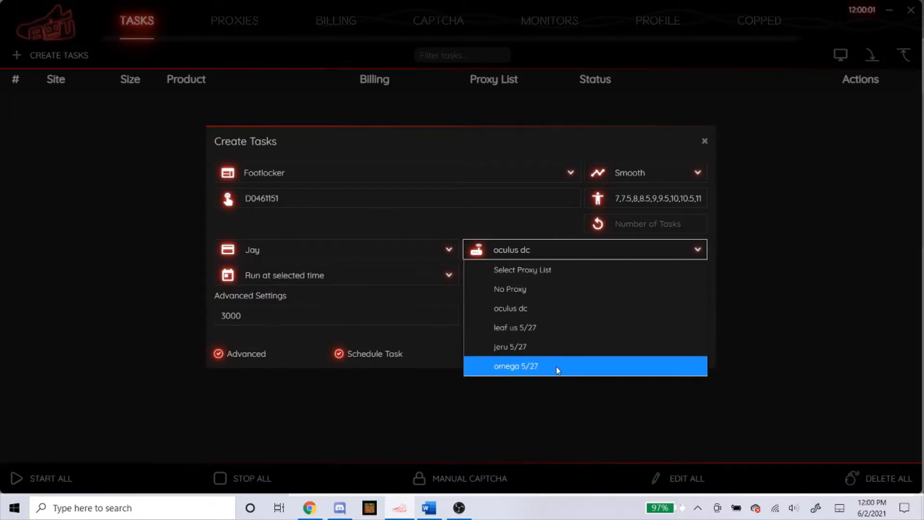
click(545, 327)
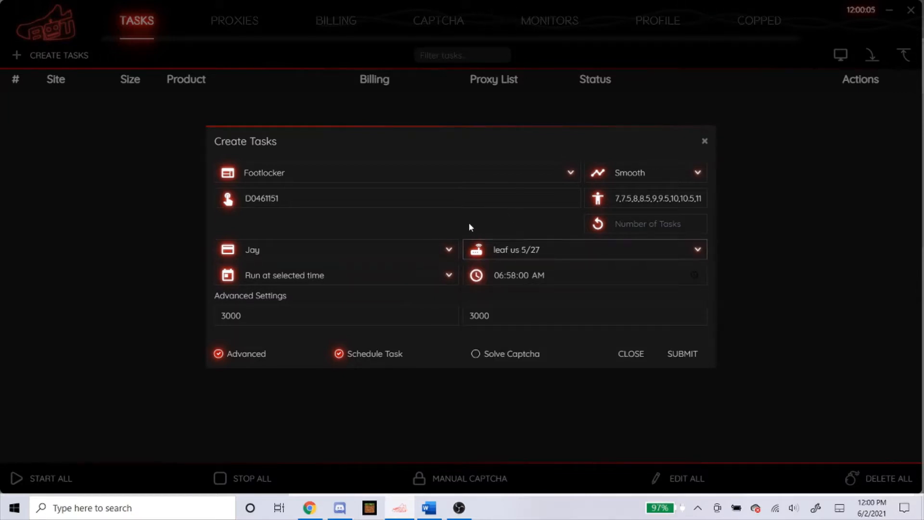
Clear the task's monitor and restock timeouts and turn off its advanced settings.
click(235, 354)
click(240, 334)
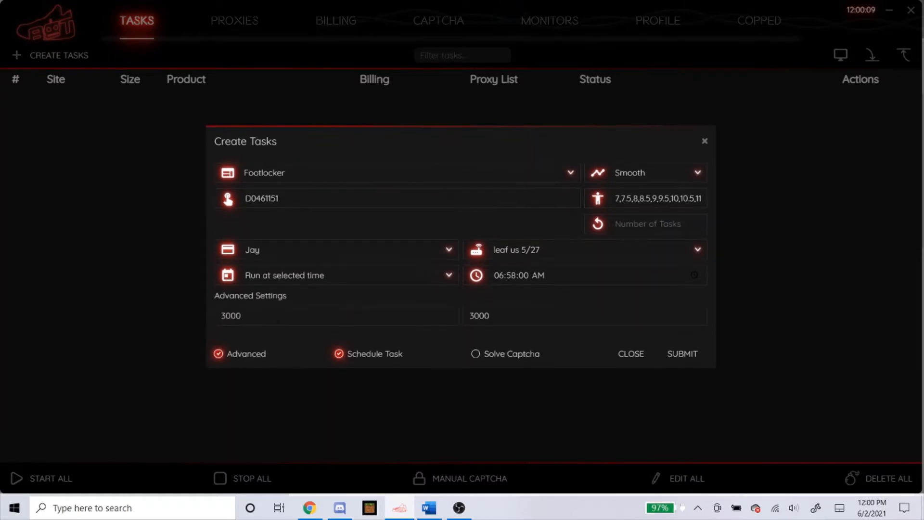
click(280, 319)
key(BackSpace)
key(BackSpace)
key(BackSpace)
key(BackSpace)
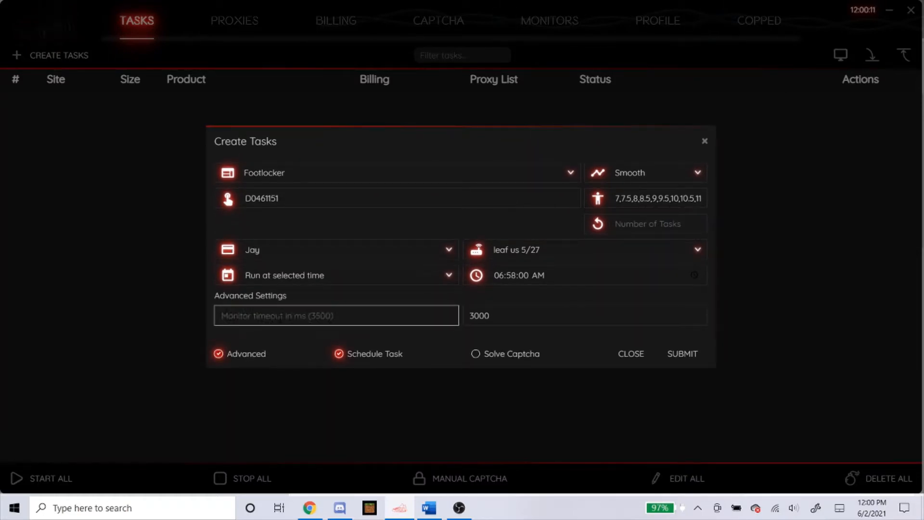
key(Tab)
key(BackSpace)
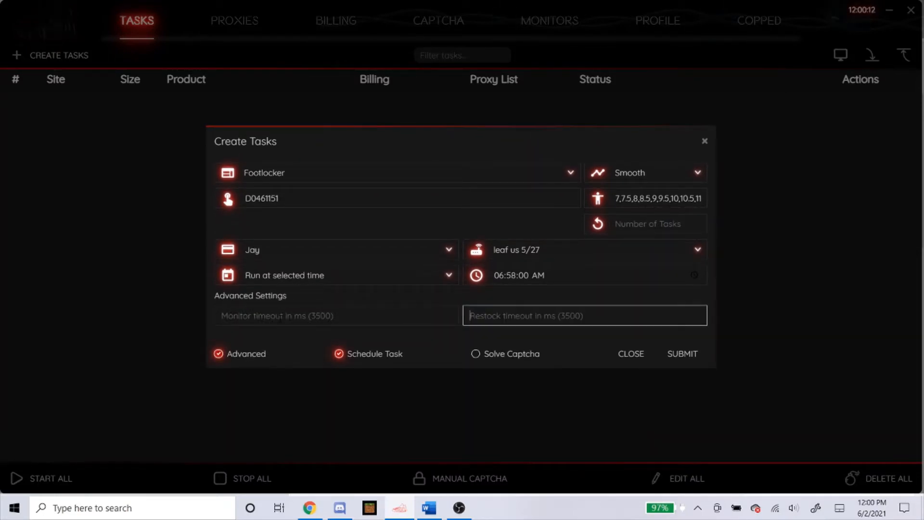
click(291, 343)
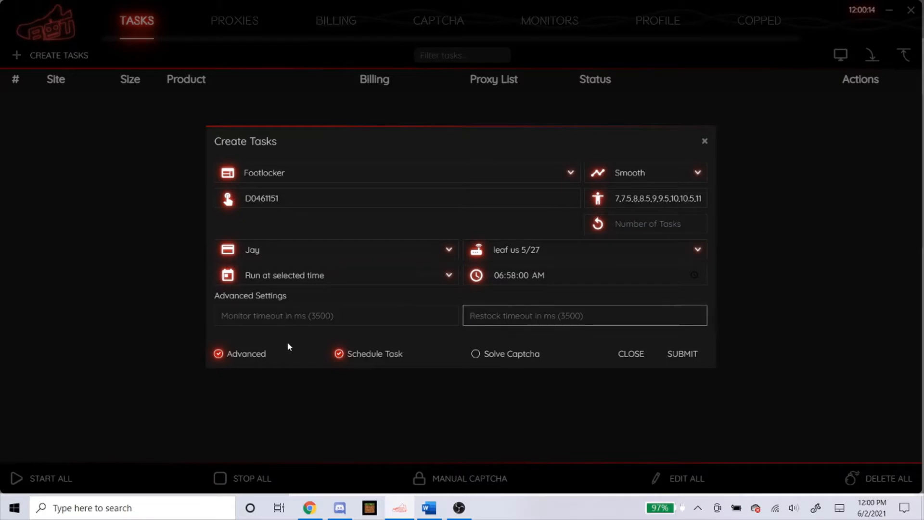
click(219, 355)
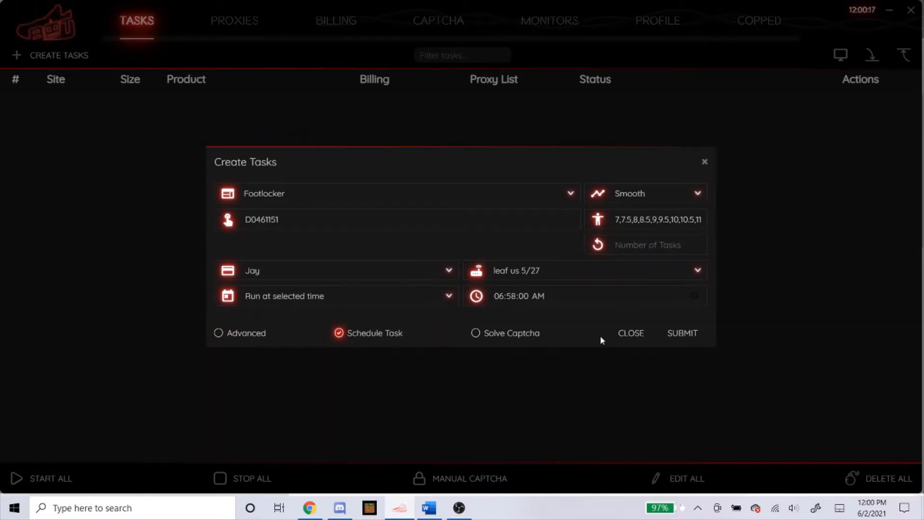
Set the task's scheduled time to 06:50:00 AM and submit it in Smooth mode.
click(509, 297)
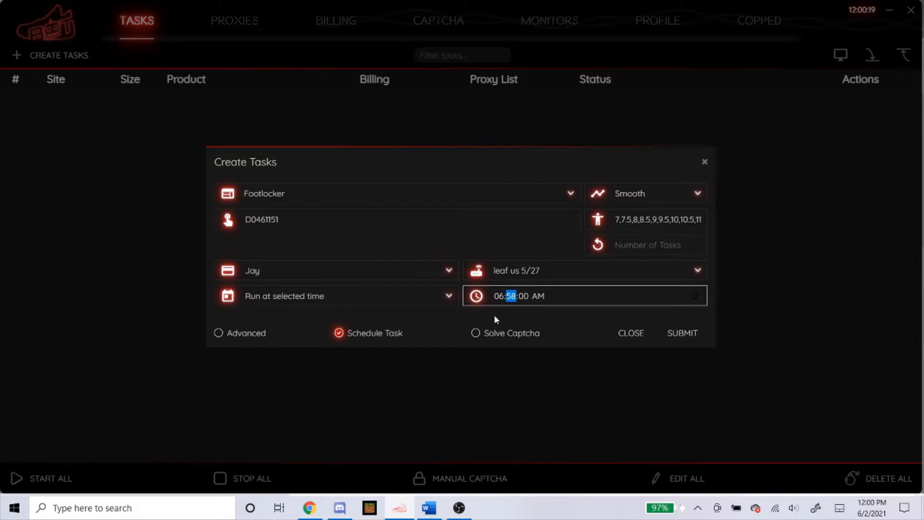
text(50)
click(441, 314)
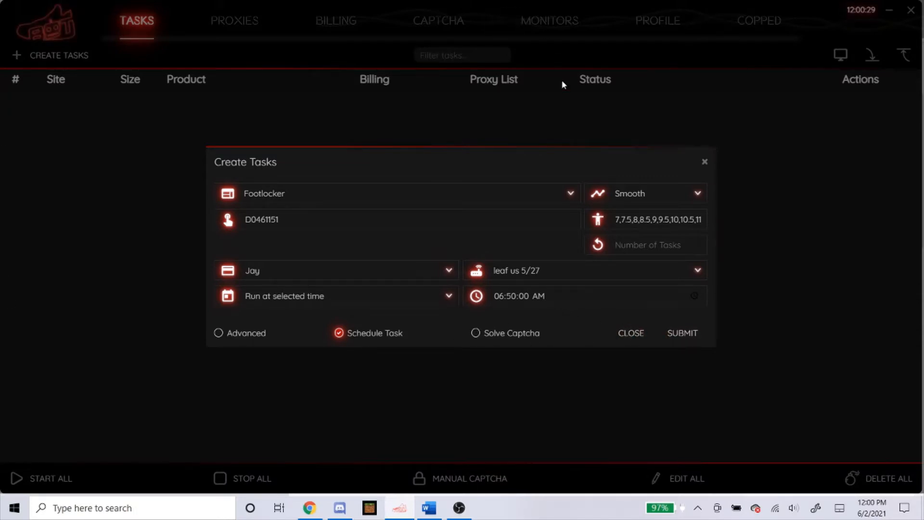
click(664, 198)
click(660, 212)
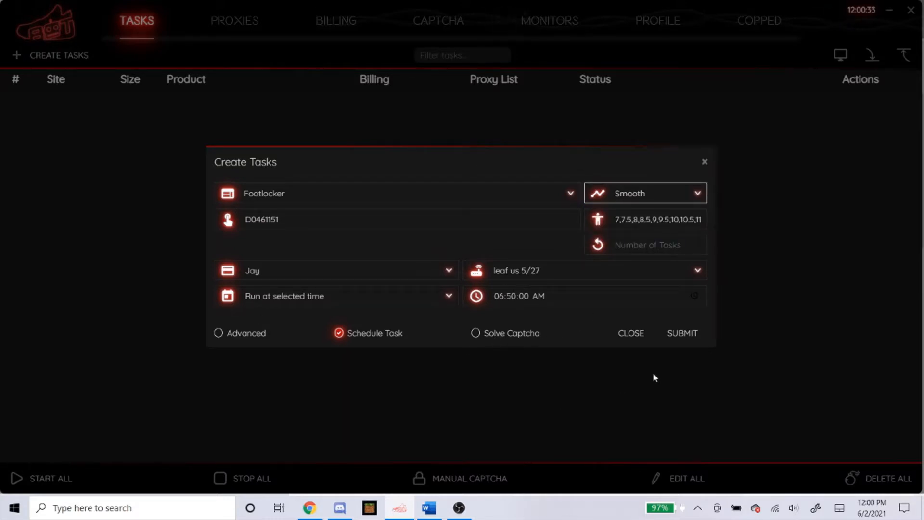
click(682, 333)
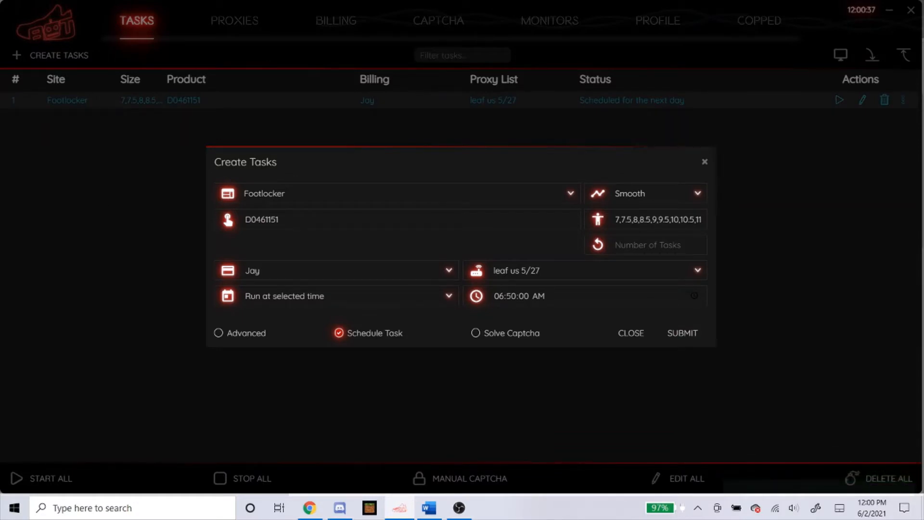
Review the women's SKU listed for Footlocker US, Footaction and ChampsSport in the Word document, and return to the sneaker bot.
click(313, 507)
click(312, 507)
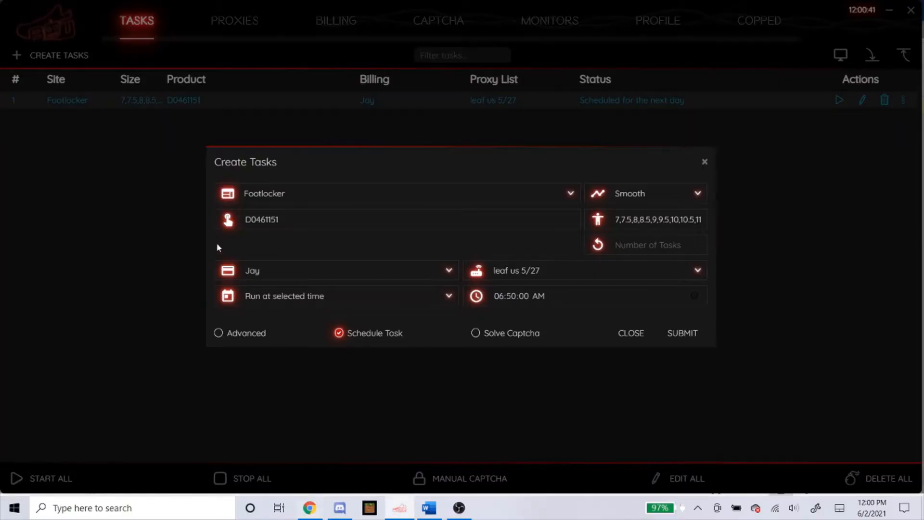
click(429, 507)
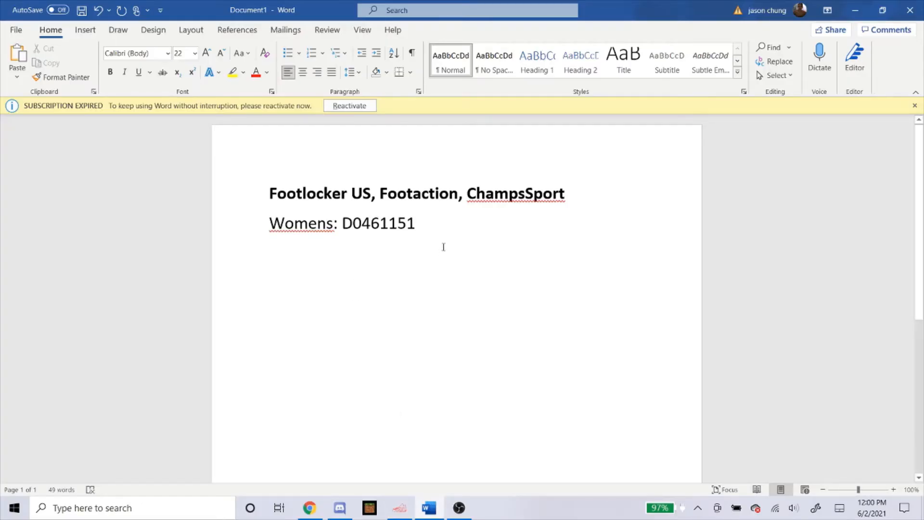
drag(440, 222, 313, 222)
click(437, 230)
drag(342, 223, 417, 223)
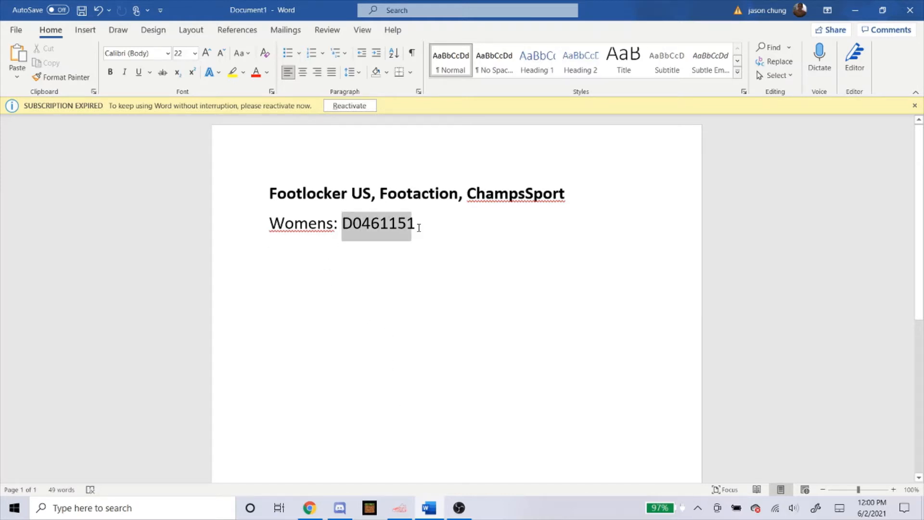
click(436, 319)
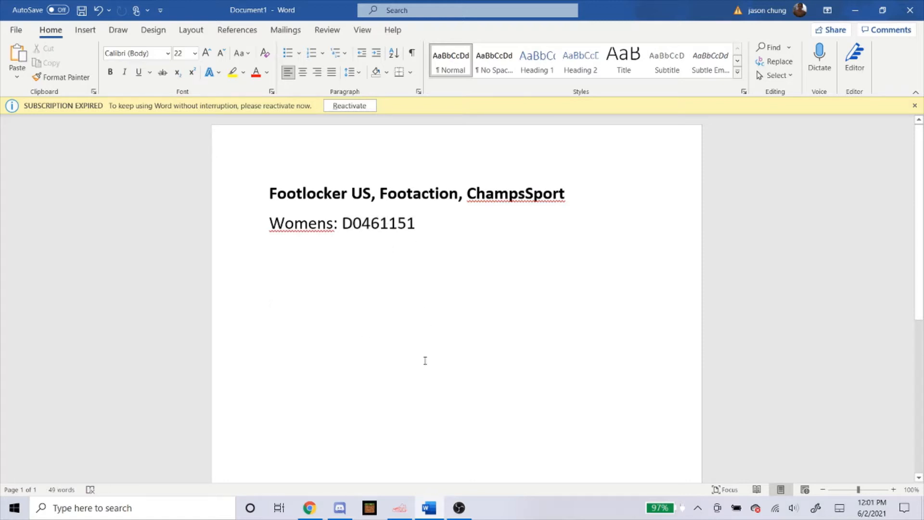
click(399, 508)
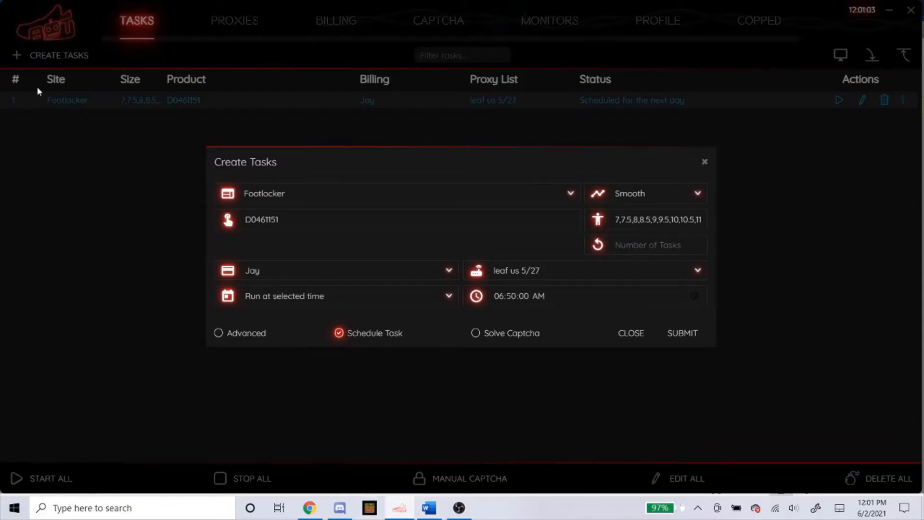
Change the task's site to ChampsSport, keeping the same SKU and schedule, and submit it.
click(280, 193)
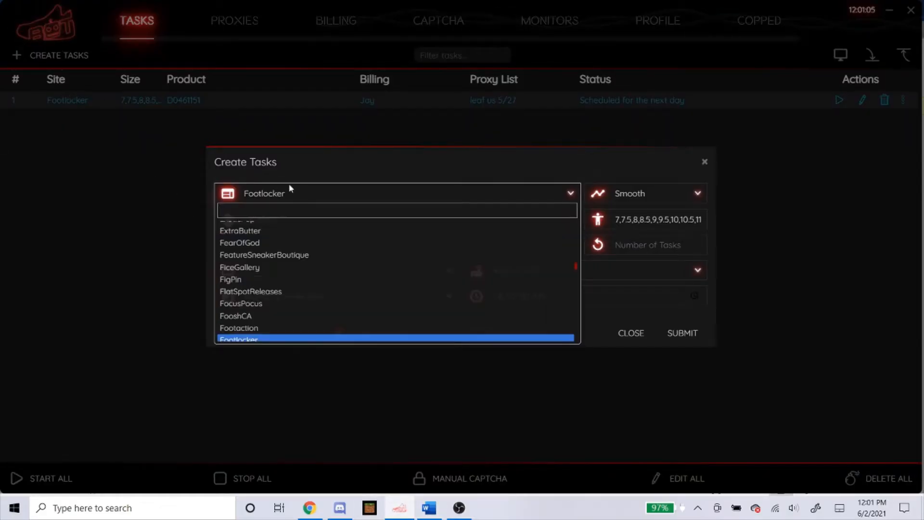
text(cha)
key(Return)
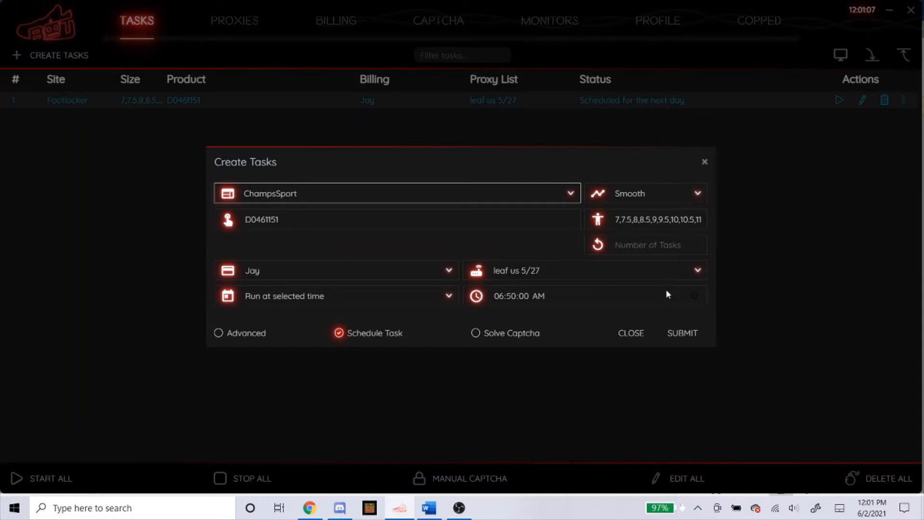
click(688, 332)
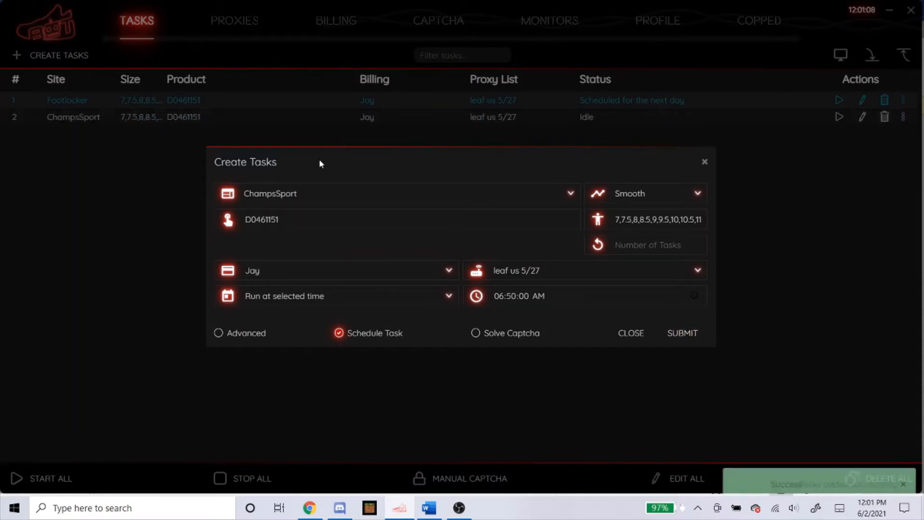
Change the task's site to Footaction, submit it with the same settings, and close the task form.
click(342, 194)
text(foota)
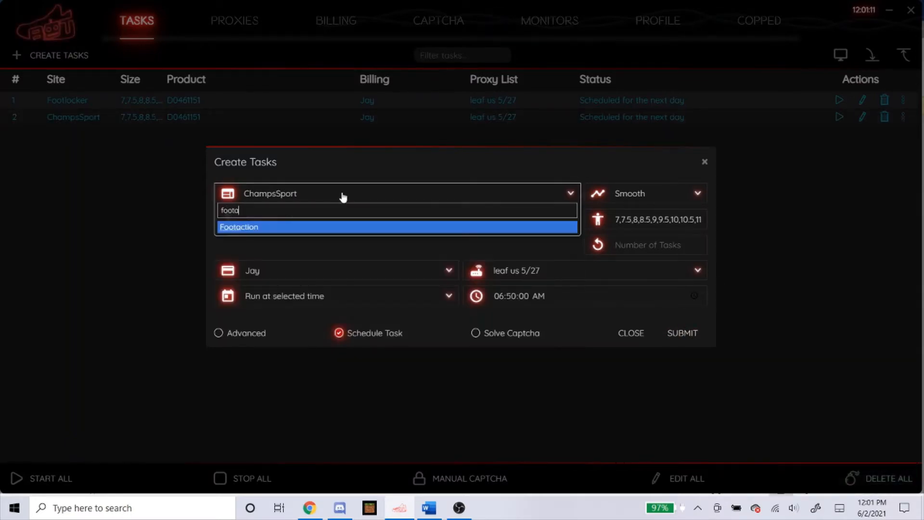
key(Return)
click(684, 332)
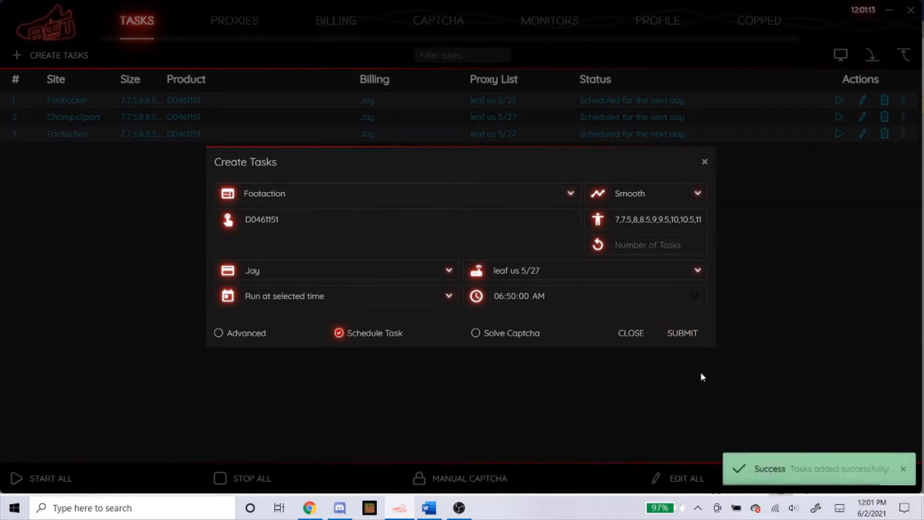
click(631, 334)
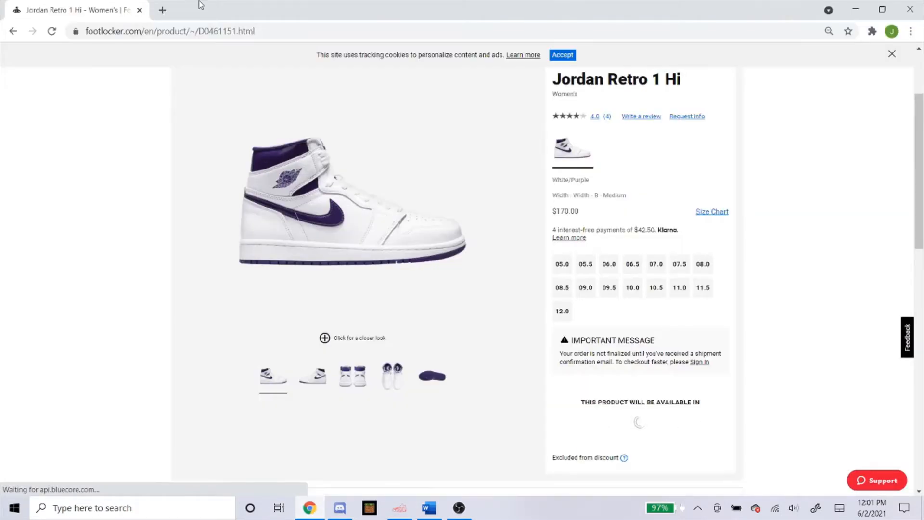
Return to the sneaker bot and start a new task for YCMC in Cyborg3.0 mode.
click(402, 509)
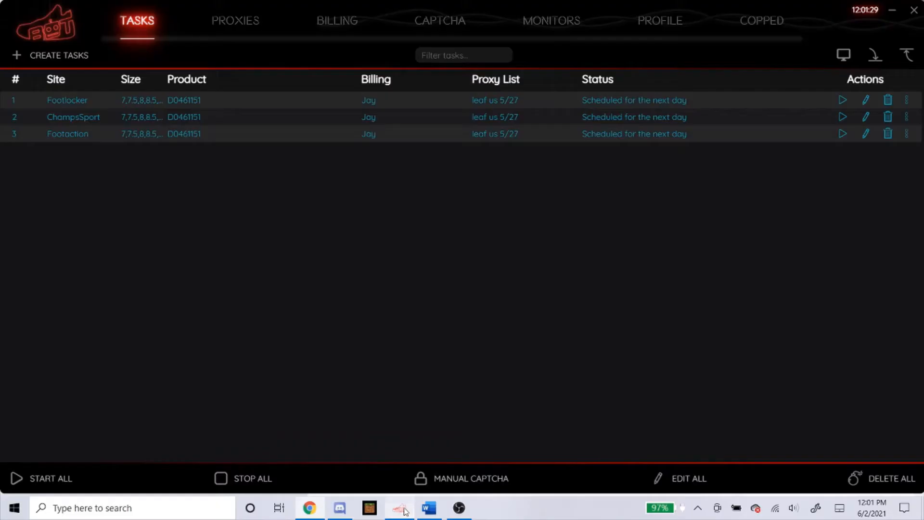
click(52, 57)
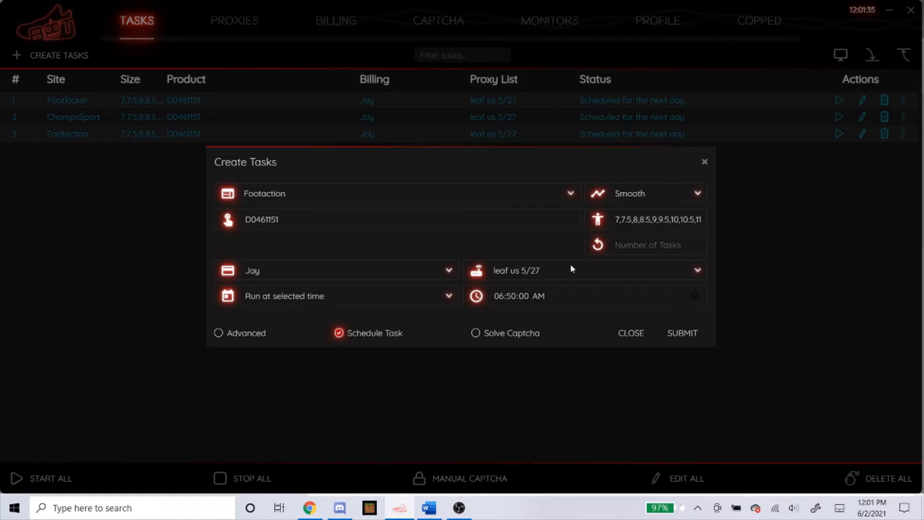
click(531, 194)
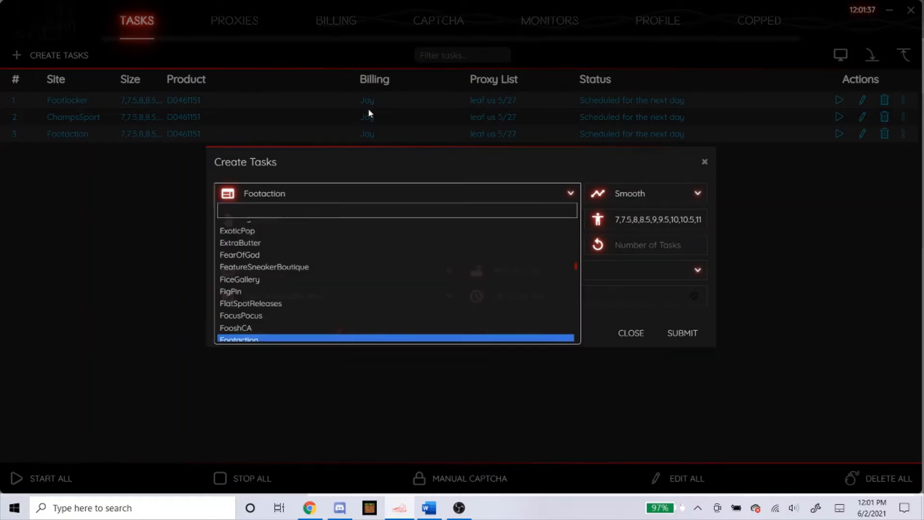
text(ycmc)
key(Return)
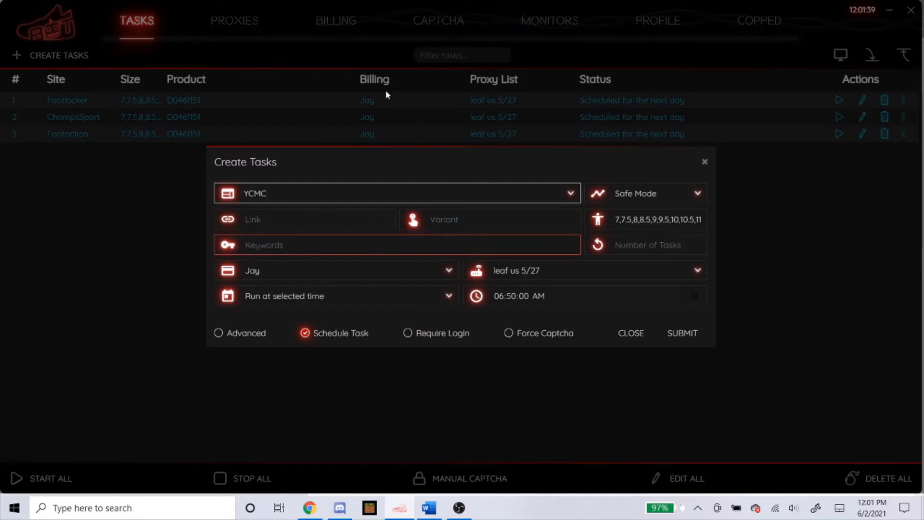
click(689, 198)
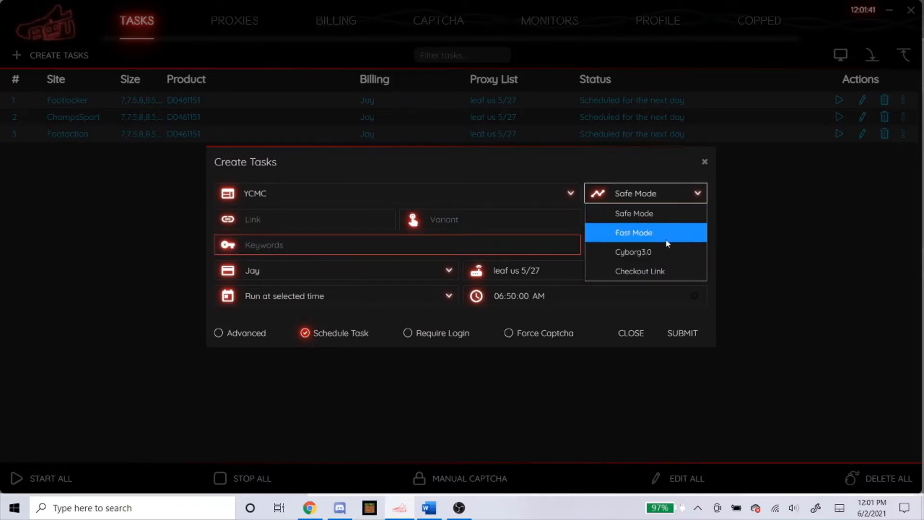
click(644, 251)
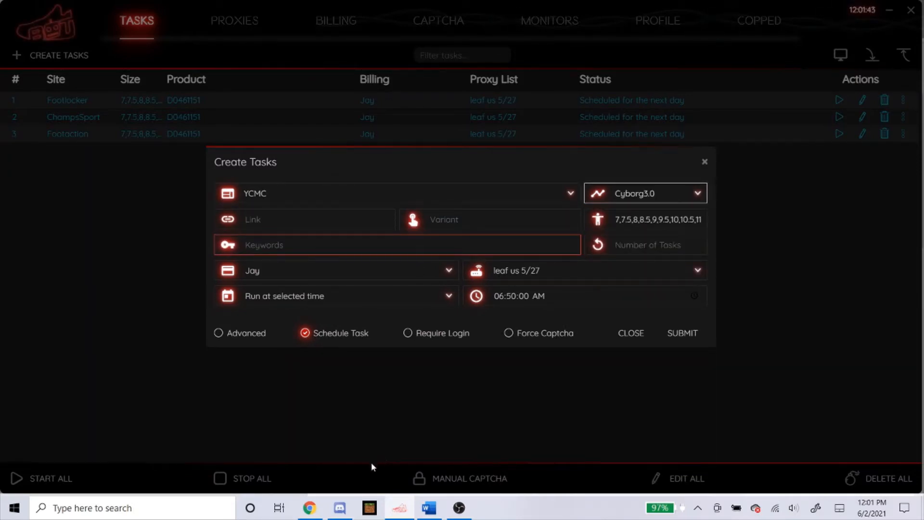
Copy the YCMC keywords "retro 1 hi og" from the Word document.
click(429, 508)
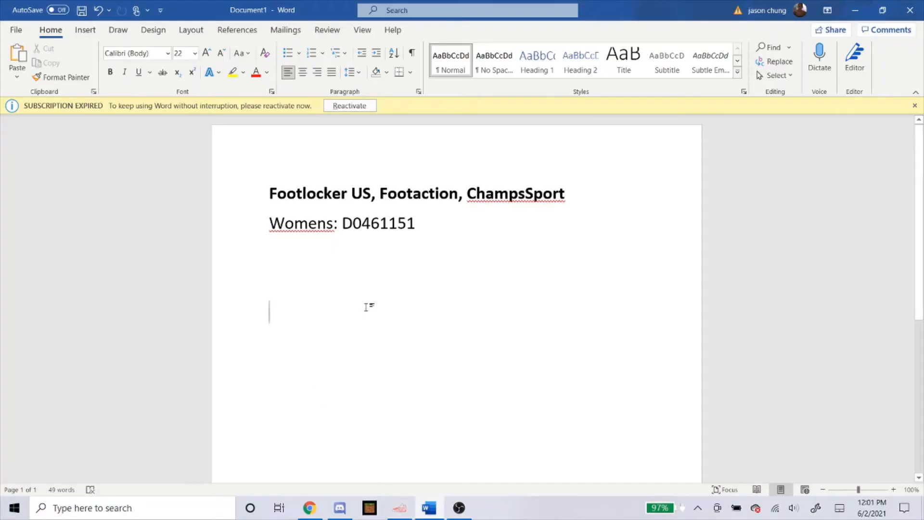
scroll(367, 306, down, 4)
scroll(368, 318, up, 3)
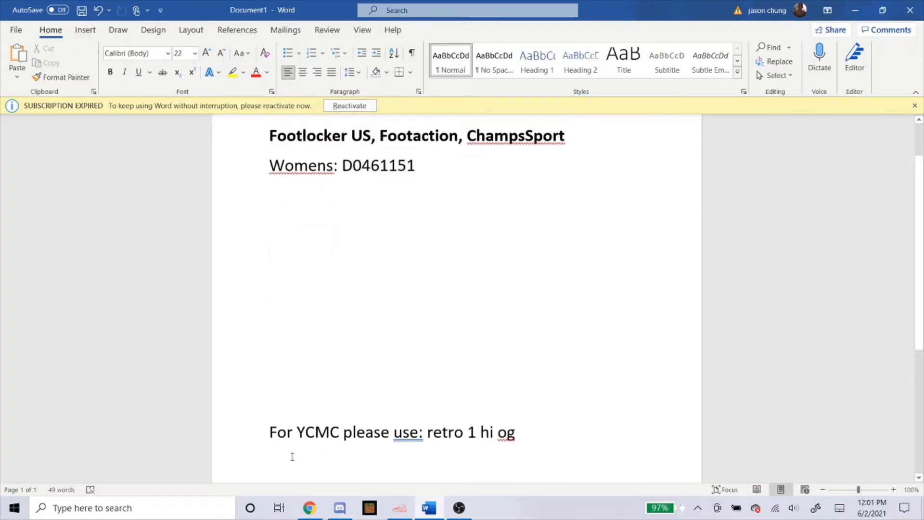
drag(268, 436, 525, 448)
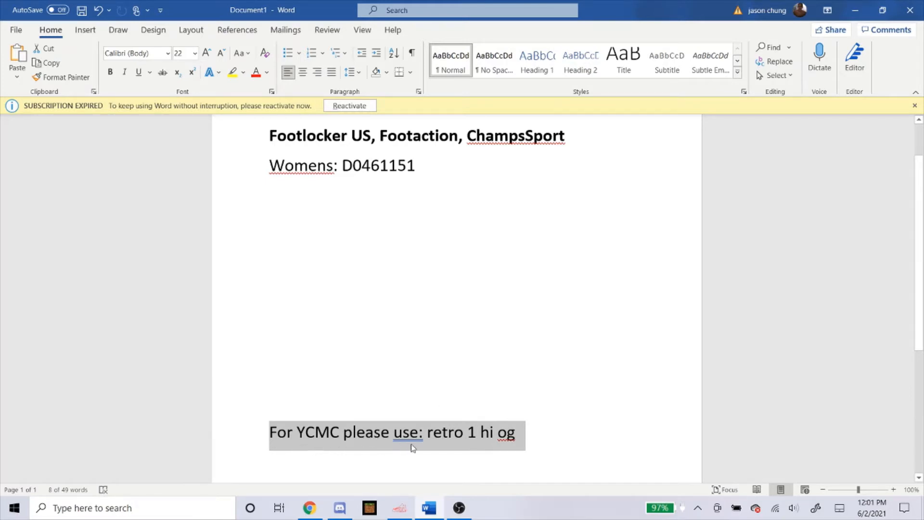
click(432, 381)
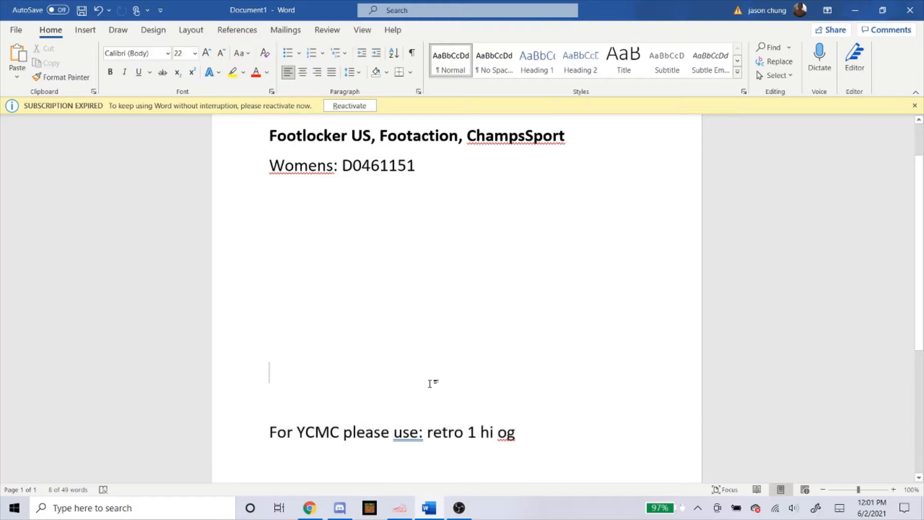
drag(428, 436, 529, 437)
key(ctrl+c)
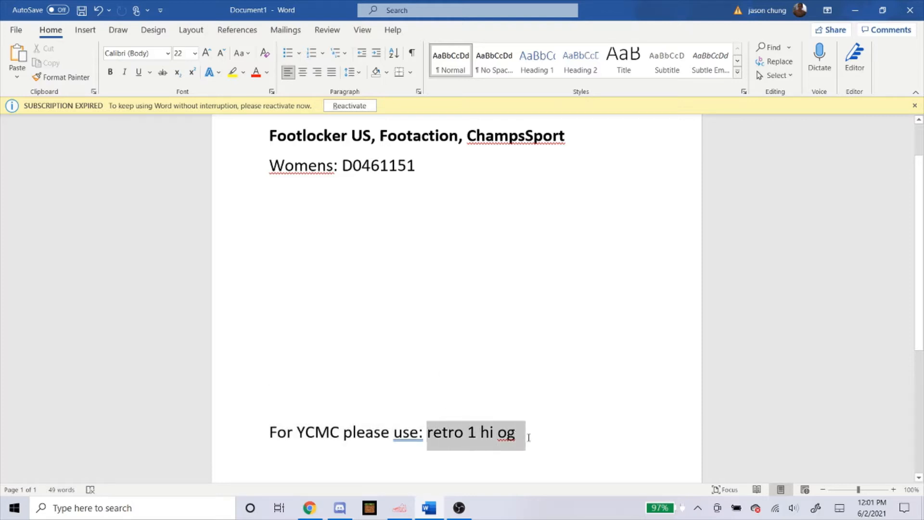
right_click(455, 438)
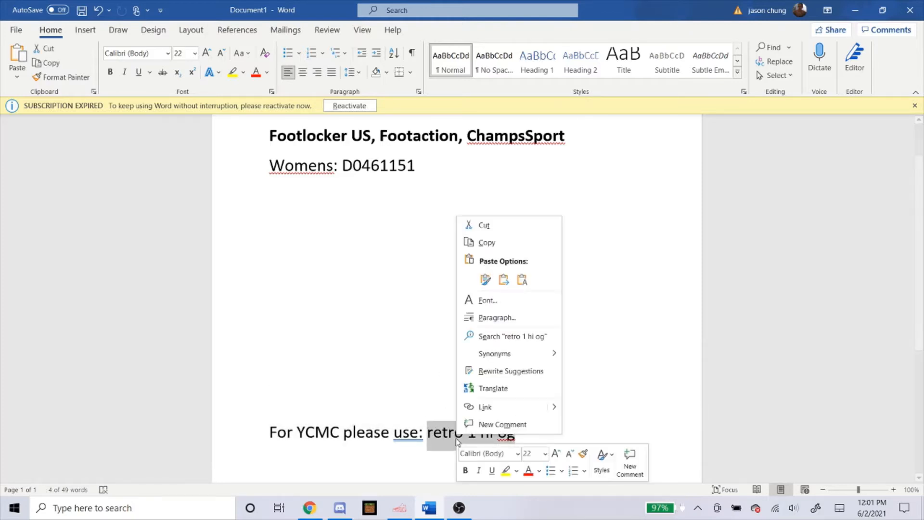
click(487, 242)
Paste "retro 1 hi og" as the keywords of the YCMC task in the sneaker bot.
click(404, 514)
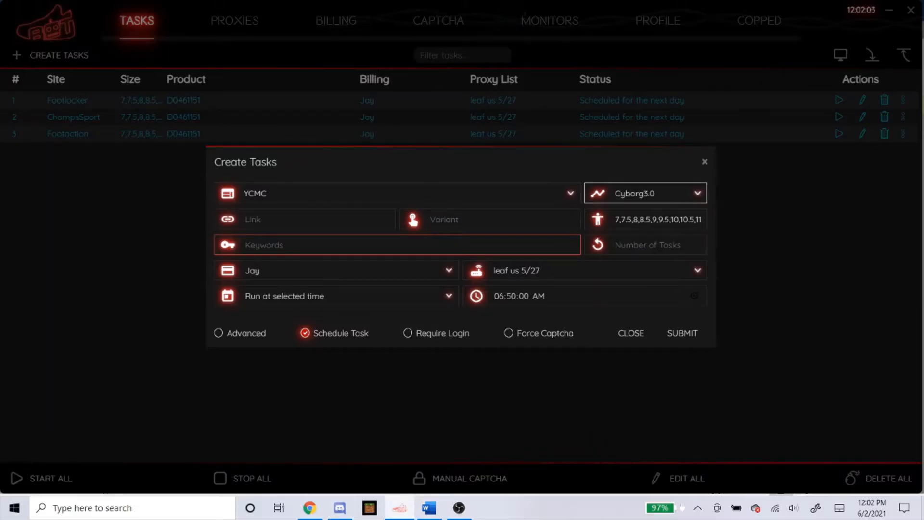
right_click(268, 244)
click(289, 266)
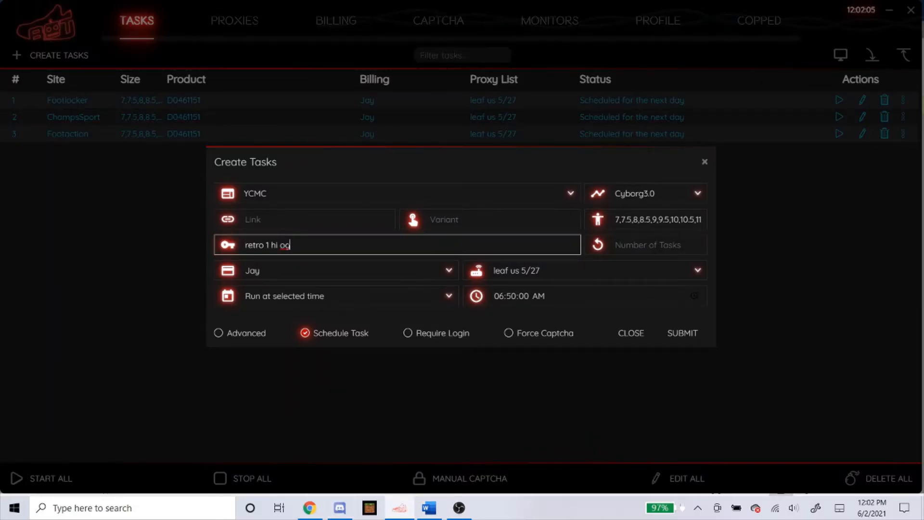
Check the YCMC task's sizes and billing profile, and set its proxy list to No Proxy.
click(647, 220)
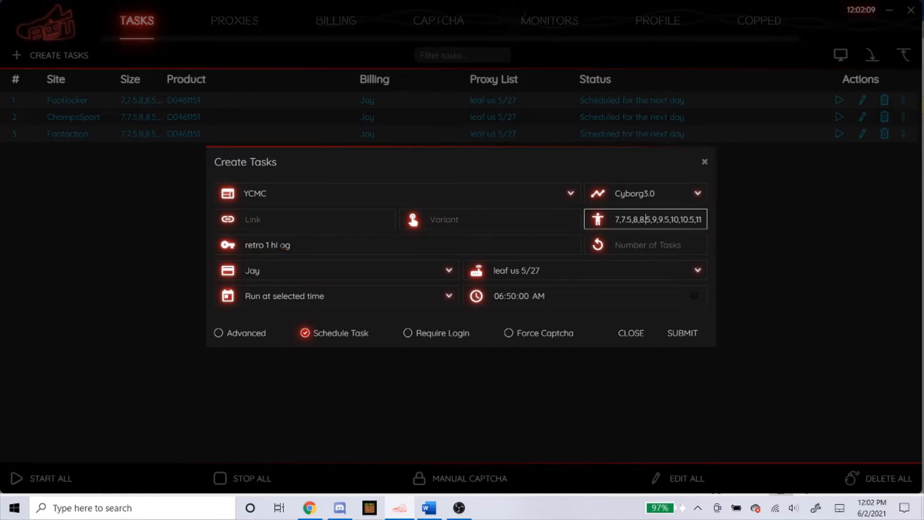
click(280, 277)
click(494, 273)
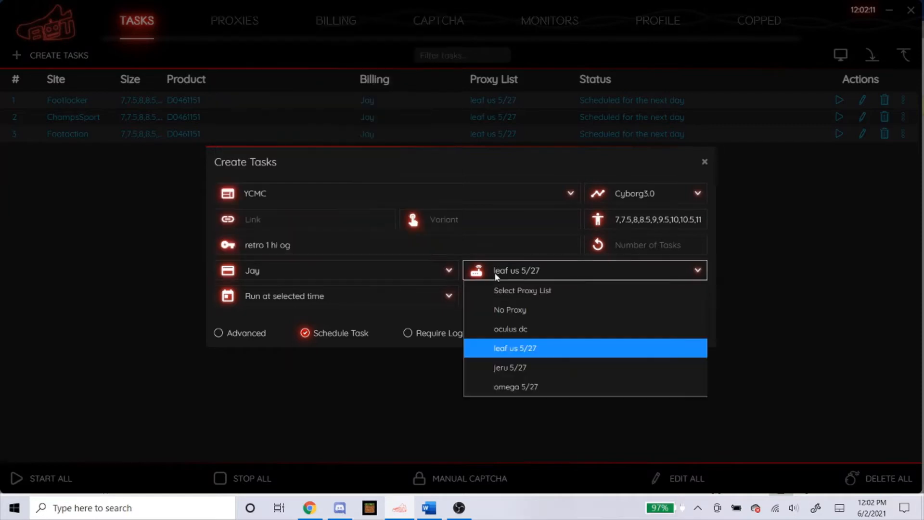
click(515, 311)
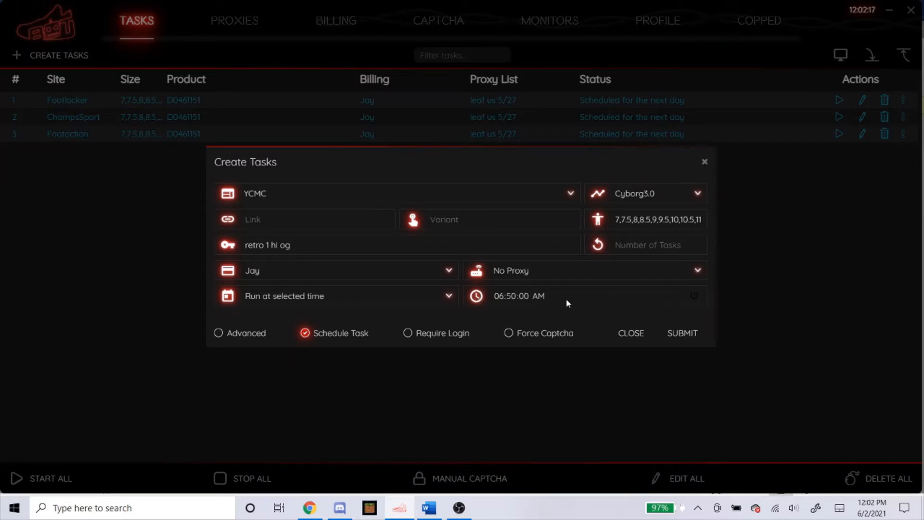
Turn on the YCMC task's advanced settings, set the monitor and restock timeouts to 3000 ms, and submit it.
click(258, 332)
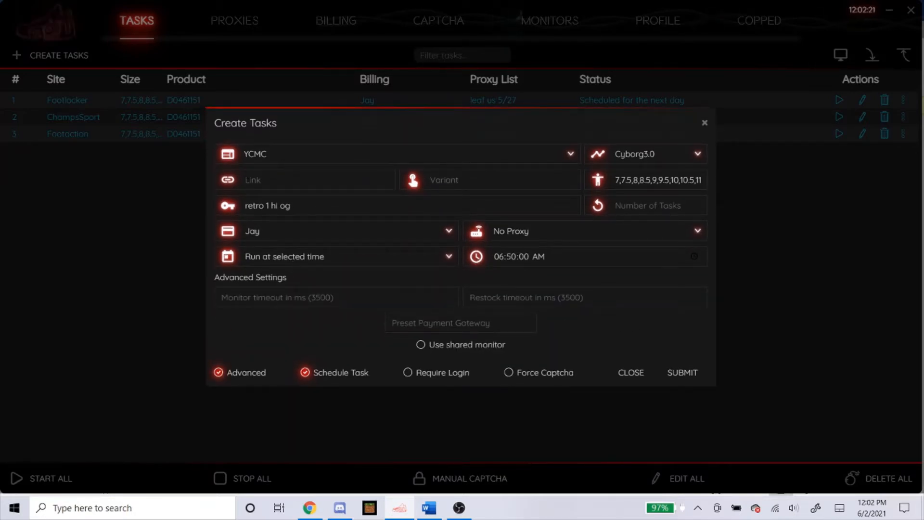
click(222, 297)
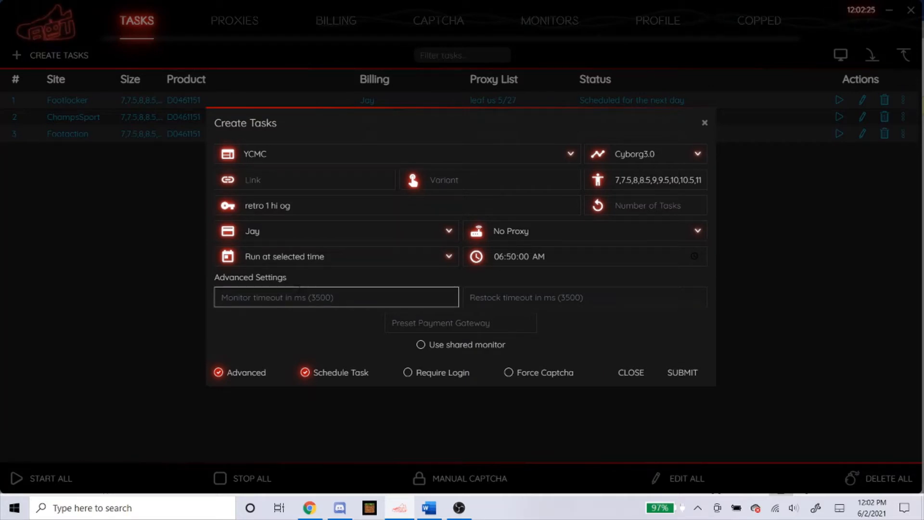
text(3000)
key(Tab)
text(3000)
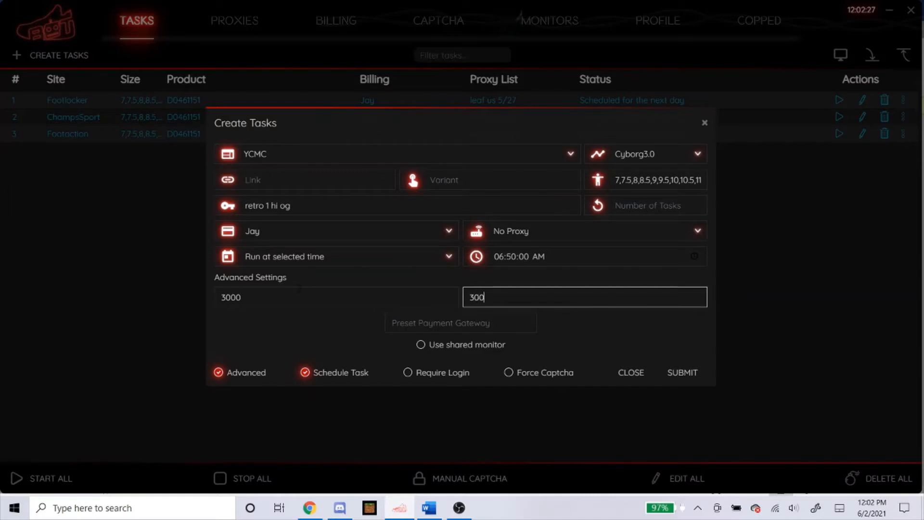
click(310, 326)
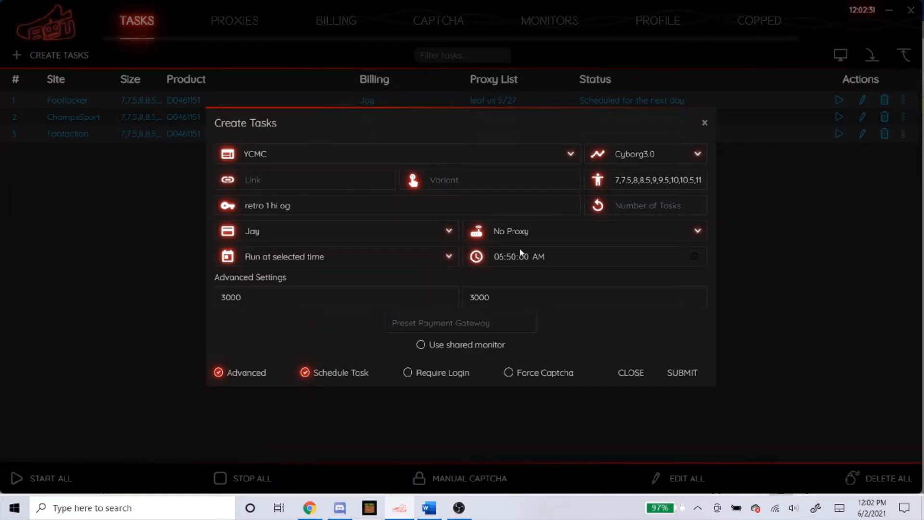
click(683, 373)
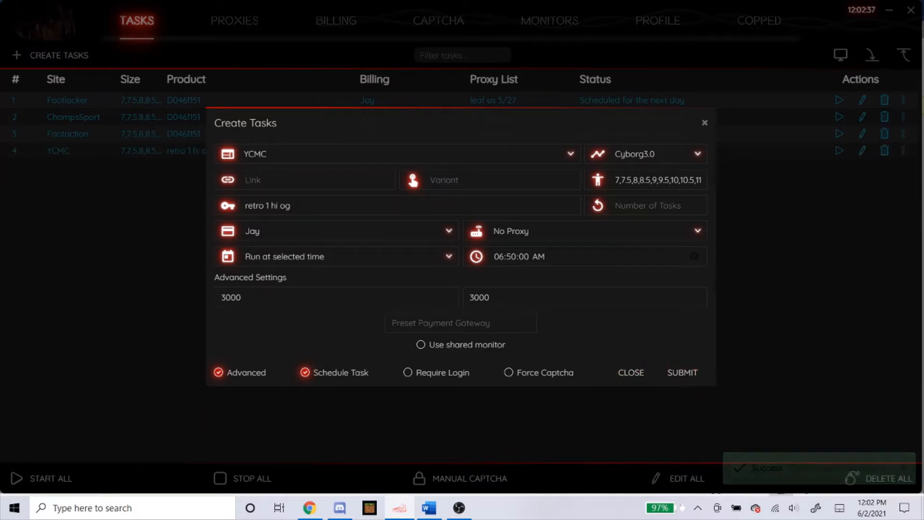
Clear the keywords in the task form and change the site to ShoePalace.
drag(303, 207, 233, 207)
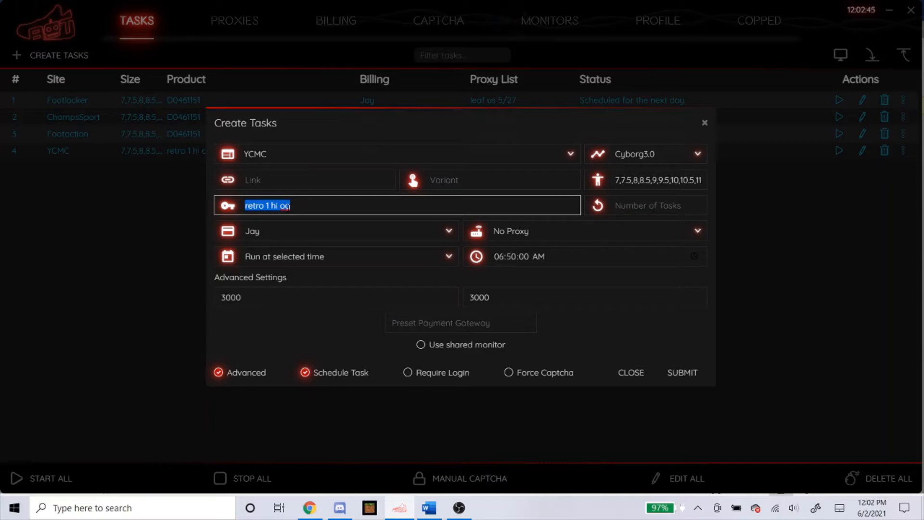
key(BackSpace)
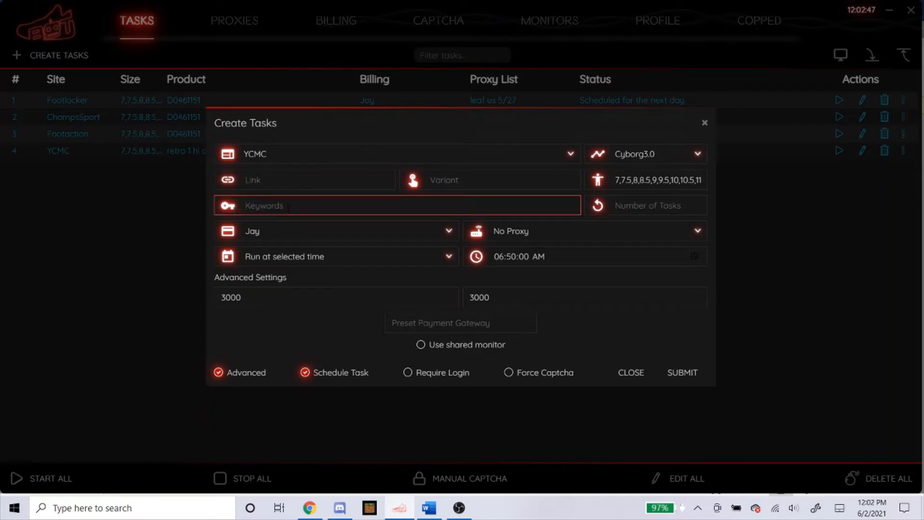
click(328, 153)
text(shoepal)
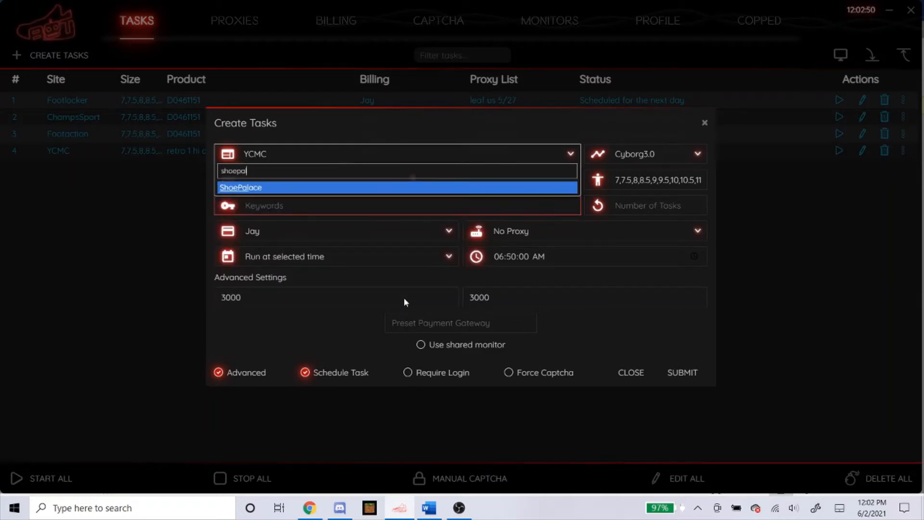
key(Return)
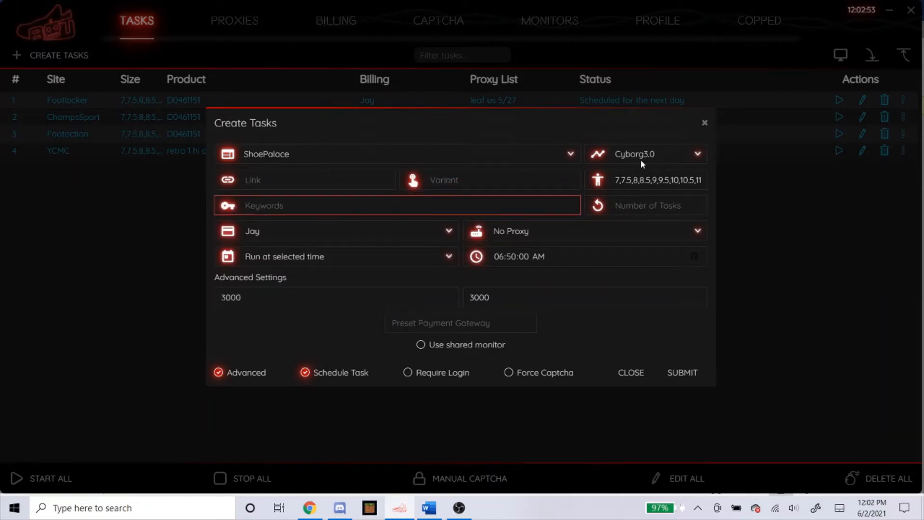
key(Tab)
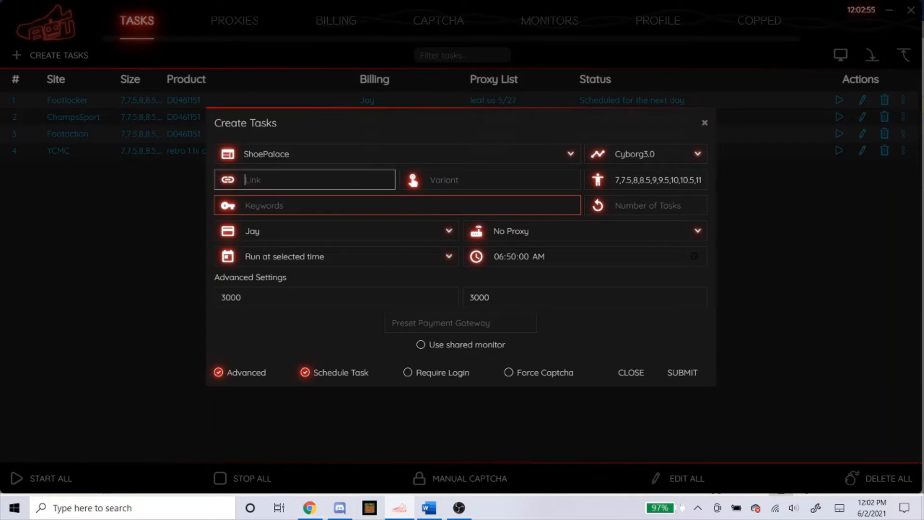
click(449, 179)
click(424, 206)
click(327, 180)
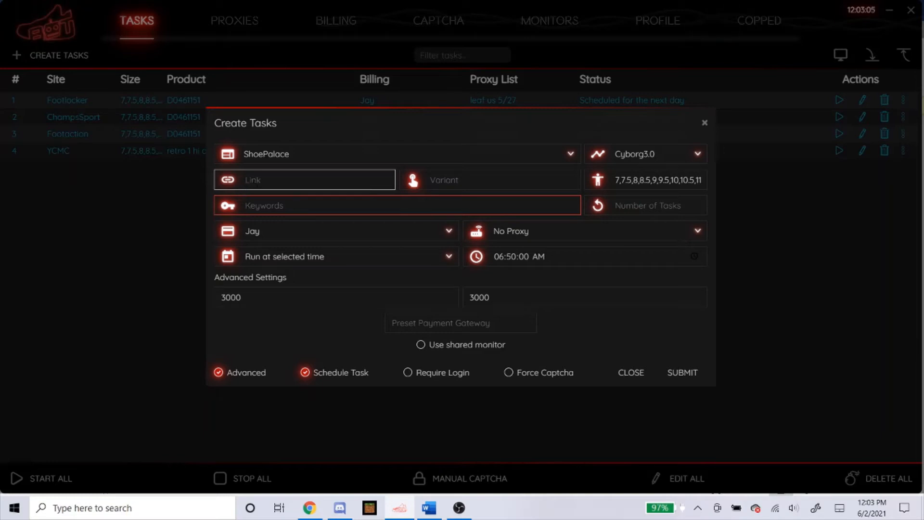
Switch to Chrome and open the releases page of shoepalace.com.
click(309, 508)
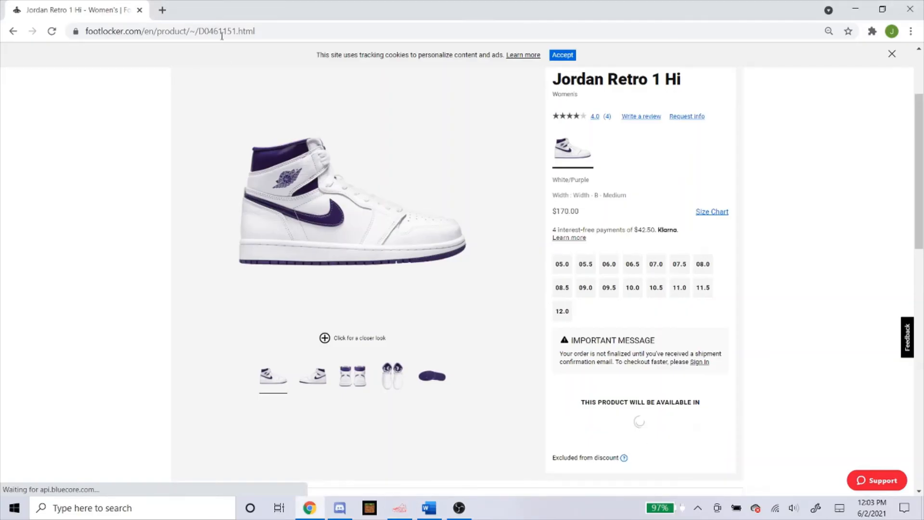
click(222, 32)
text(shoe)
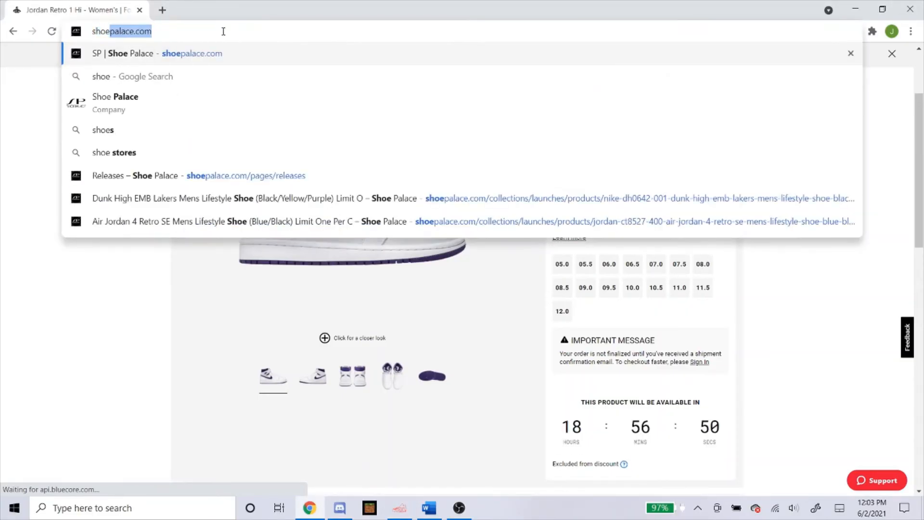
key(Return)
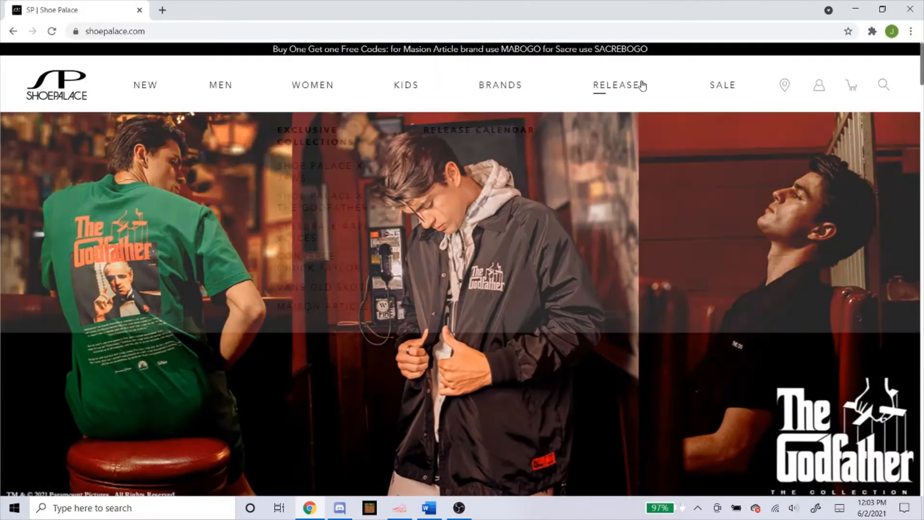
click(643, 86)
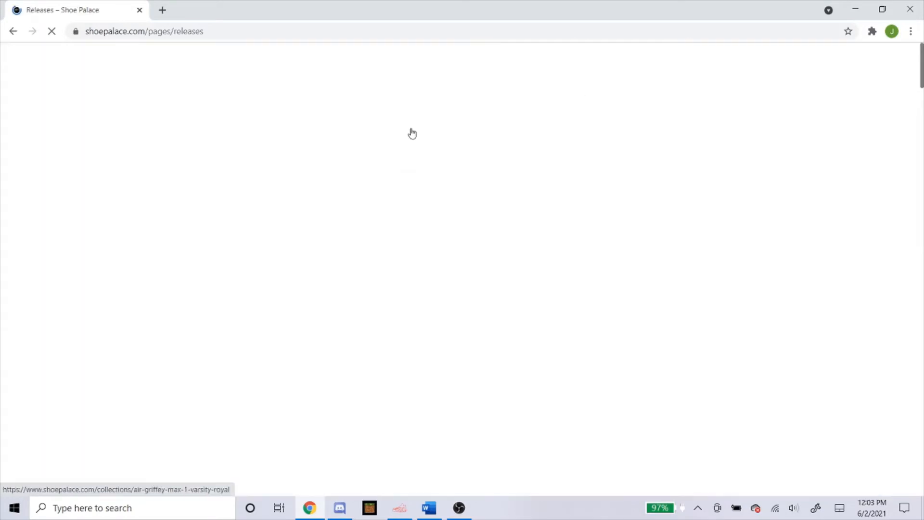
Find the women's Air Jordan 1 High OG Court Purple among Shoe Palace's upcoming releases and open its product page.
scroll(279, 289, down, 8)
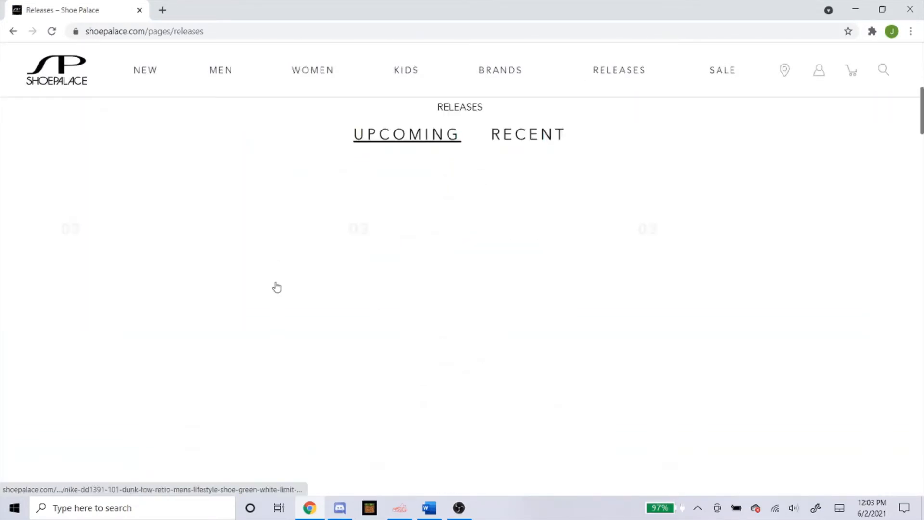
scroll(308, 337, down, 2)
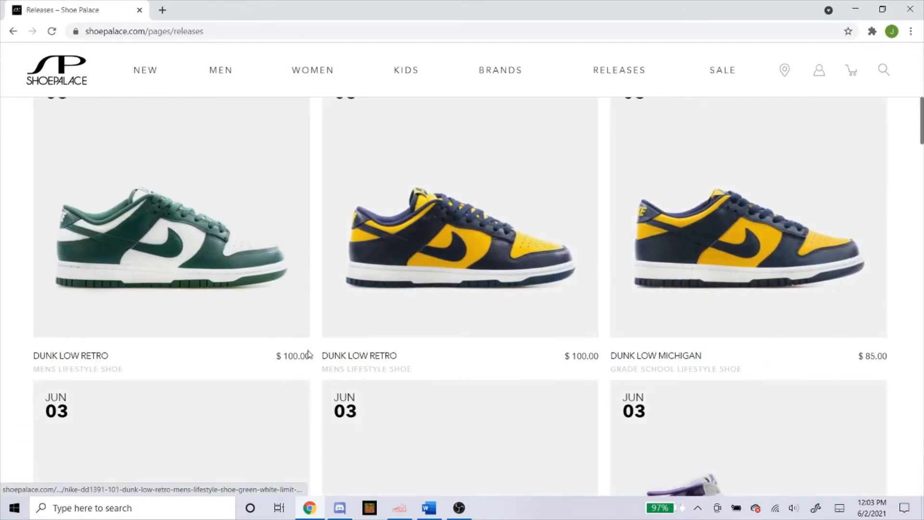
scroll(308, 356, down, 6)
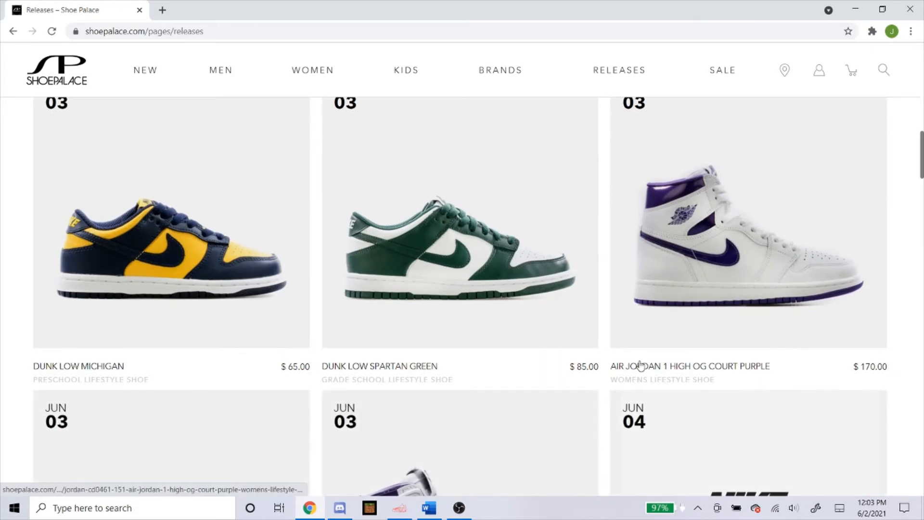
click(708, 216)
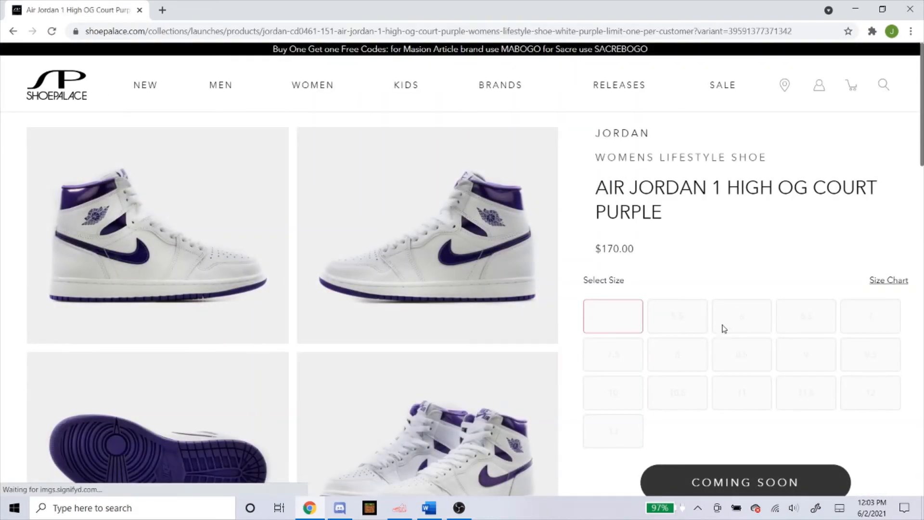
Copy the Shoe Palace product page's URL and paste it as the link of the ShoePalace task in the sneaker bot.
click(175, 36)
right_click(178, 33)
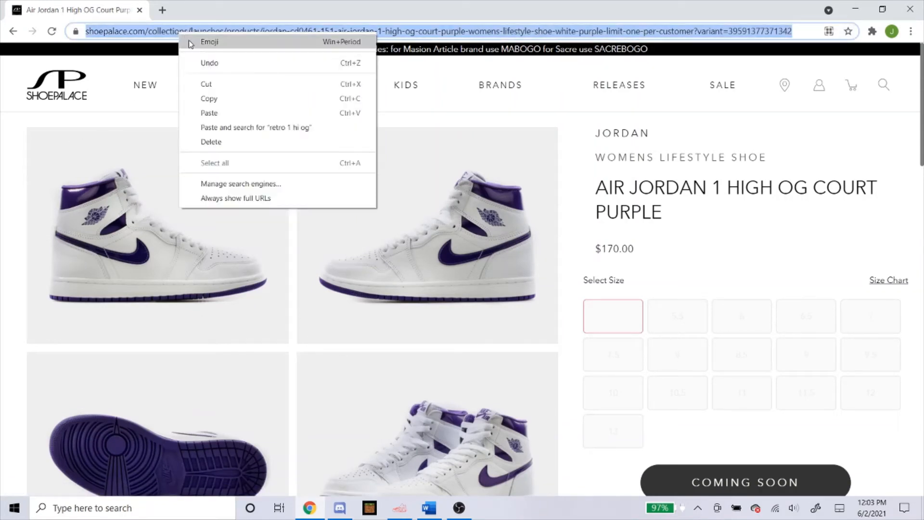
click(212, 98)
click(400, 508)
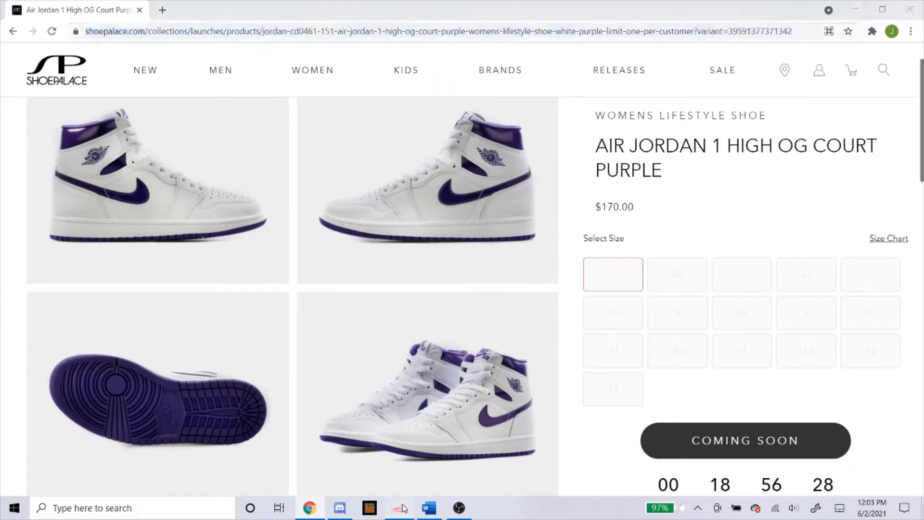
right_click(302, 181)
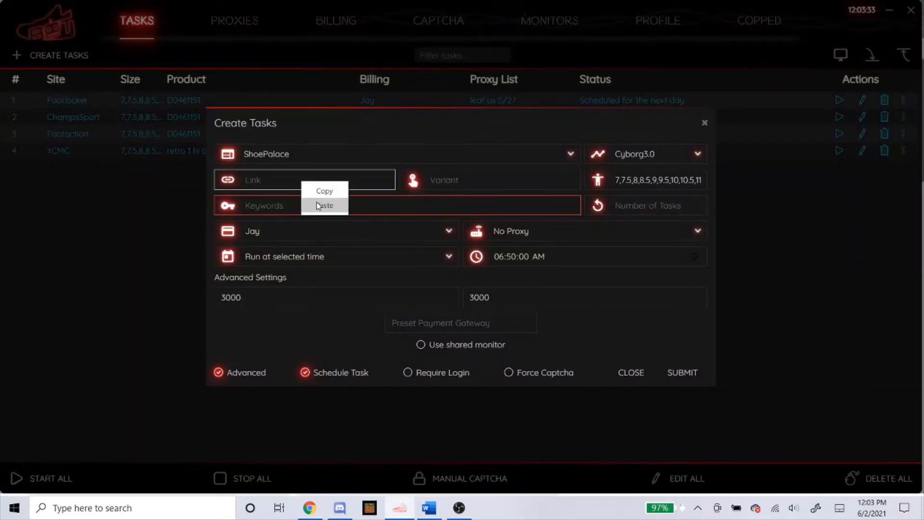
click(320, 205)
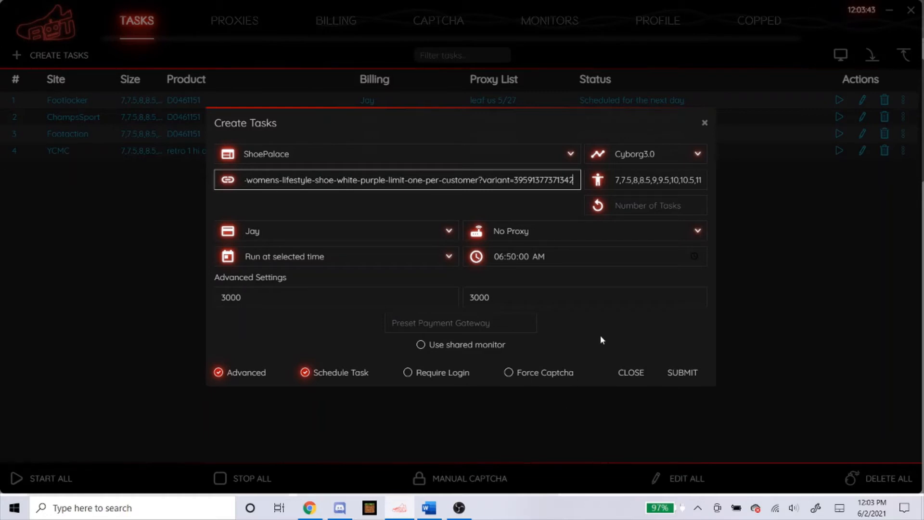
Cut the ShoePalace task's sizes down to 9,9.5,10,10.5,11,11.5,12 and set its proxy list to oculus dc.
drag(649, 180, 487, 195)
key(BackSpace)
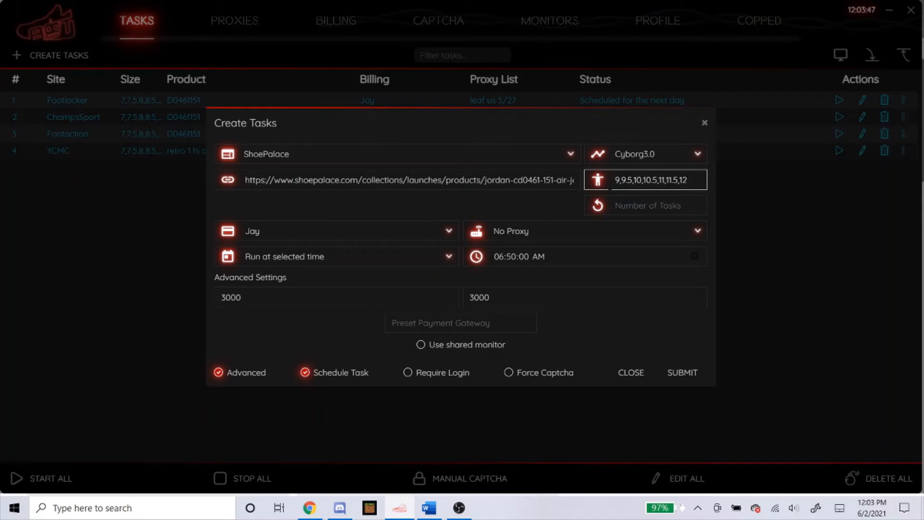
click(375, 206)
click(534, 232)
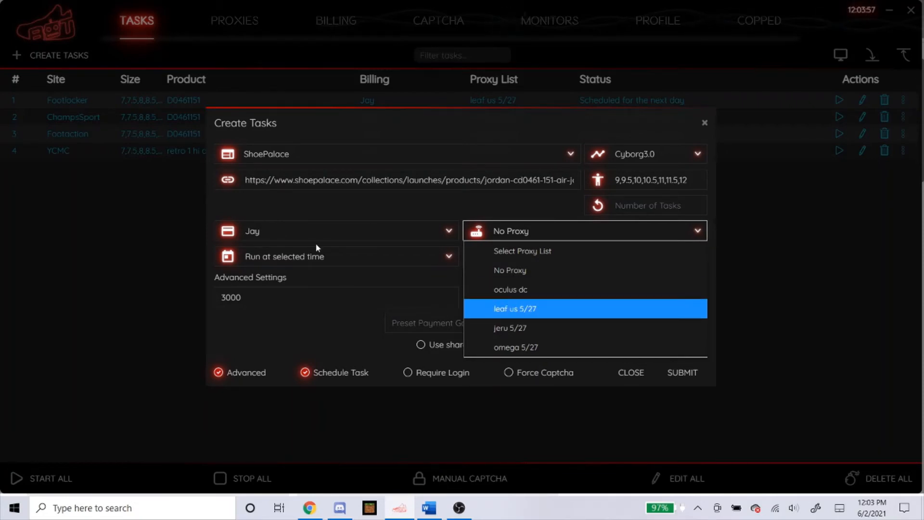
click(510, 289)
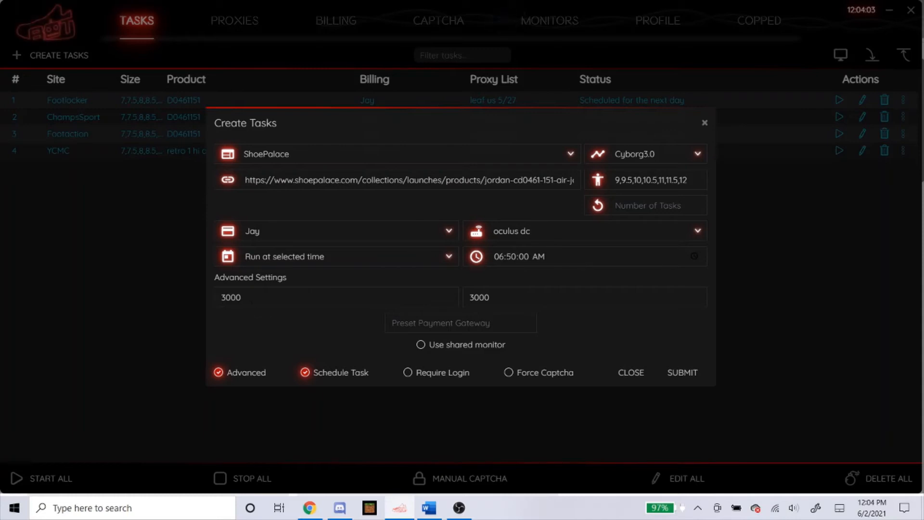
Check the ShoePalace task's two timeout values in the advanced settings.
click(241, 297)
click(502, 301)
click(270, 298)
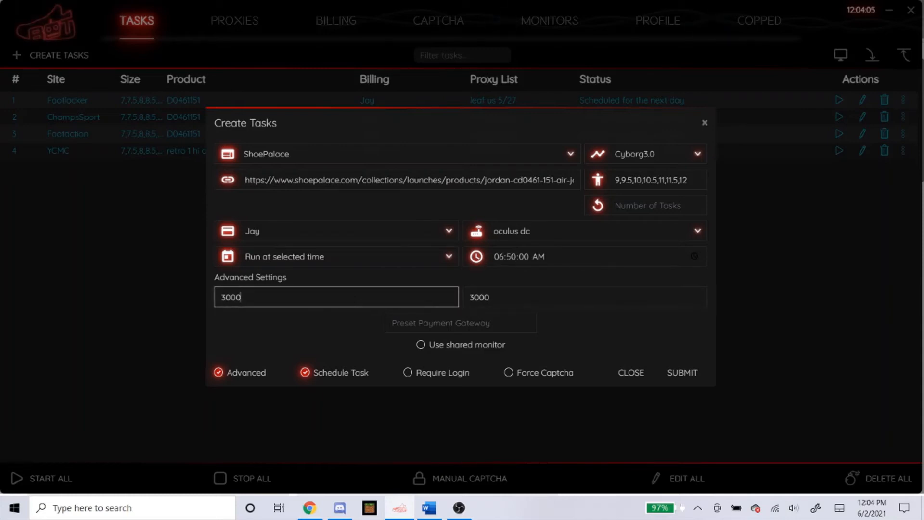
click(515, 292)
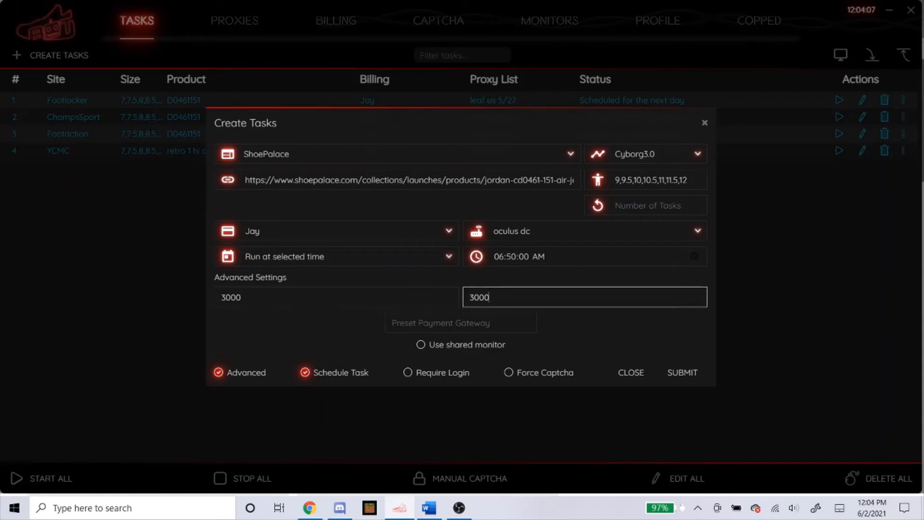
click(299, 297)
click(511, 297)
click(309, 325)
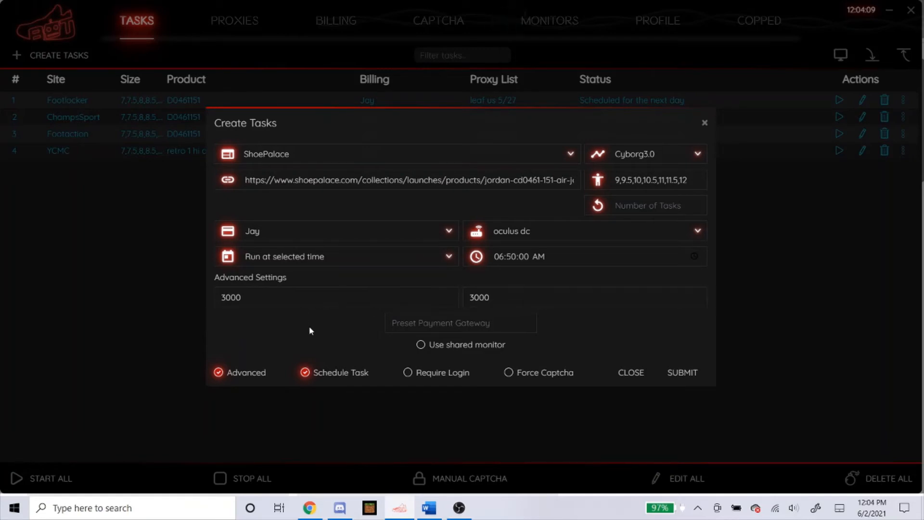
Turn on Force Captcha for the ShoePalace task and submit it.
click(523, 374)
click(670, 378)
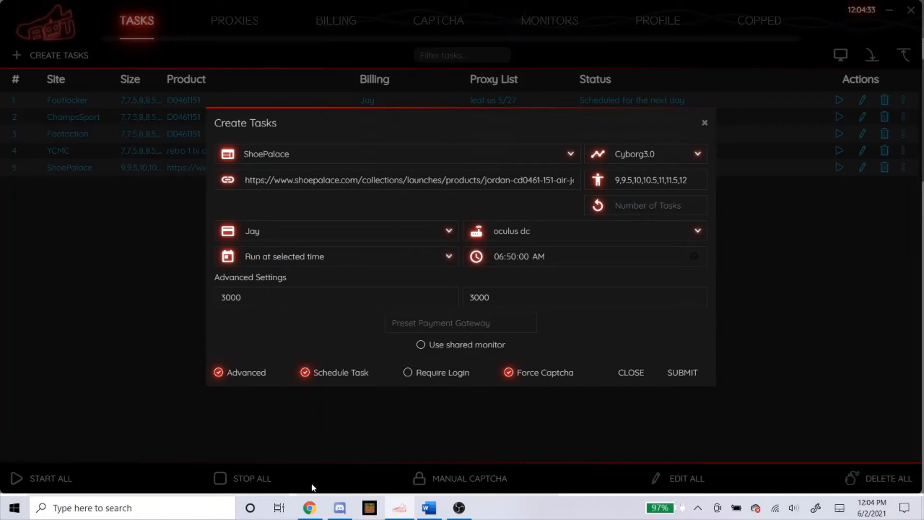
Search the site list for "jimmy" and change the task's site to JimmyJazz.
click(396, 166)
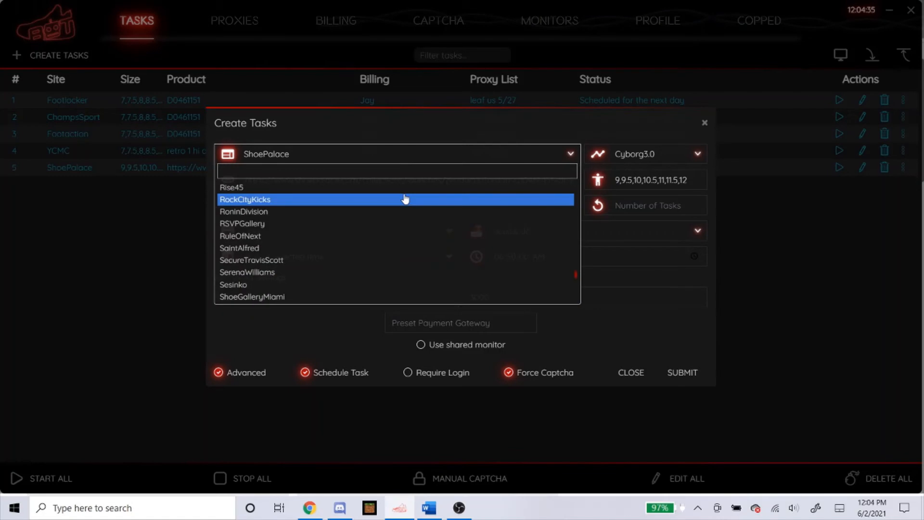
text(jimmy)
click(404, 189)
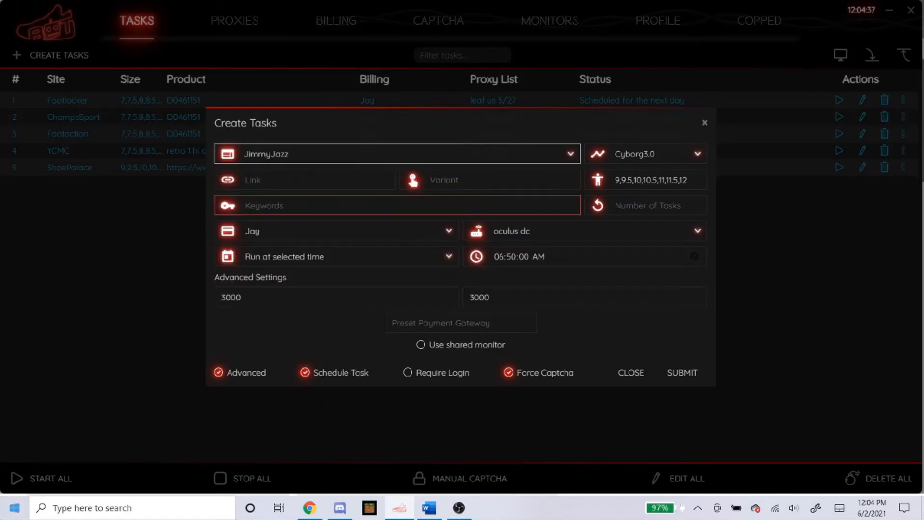
Switch to Chrome, load jimmyjazz.com, dismiss the sign-up offer, and open the release calendar.
click(309, 508)
text(jimmyjazz.com)
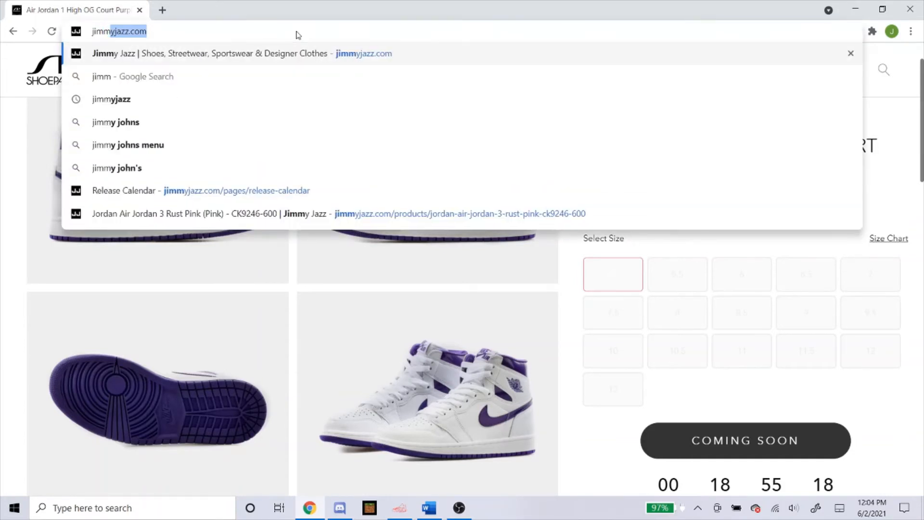
key(Return)
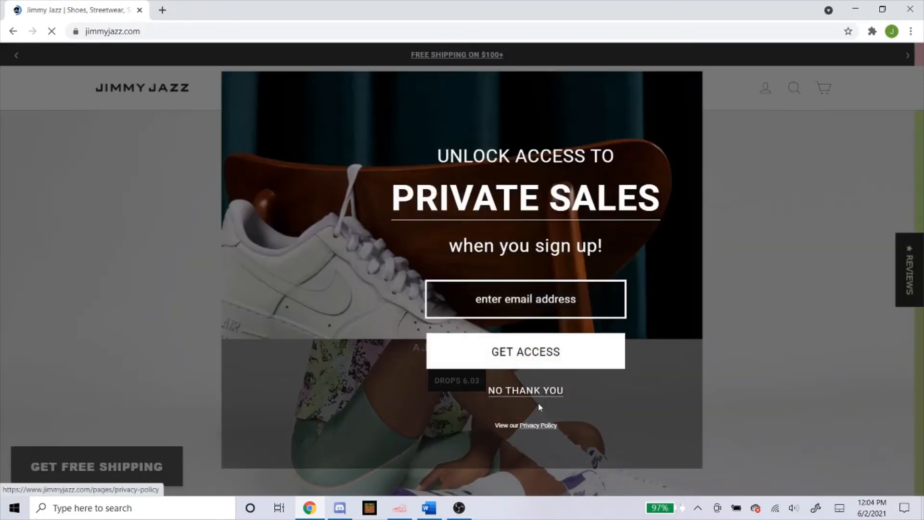
click(538, 404)
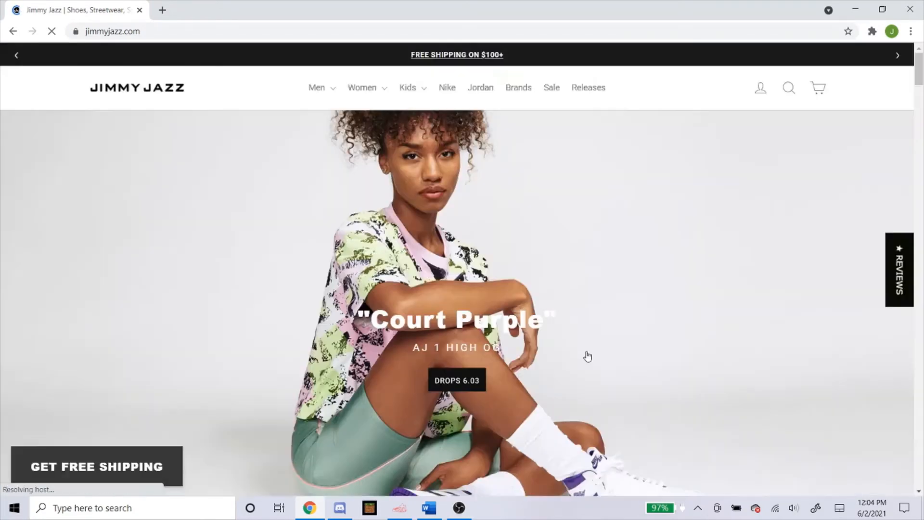
click(581, 88)
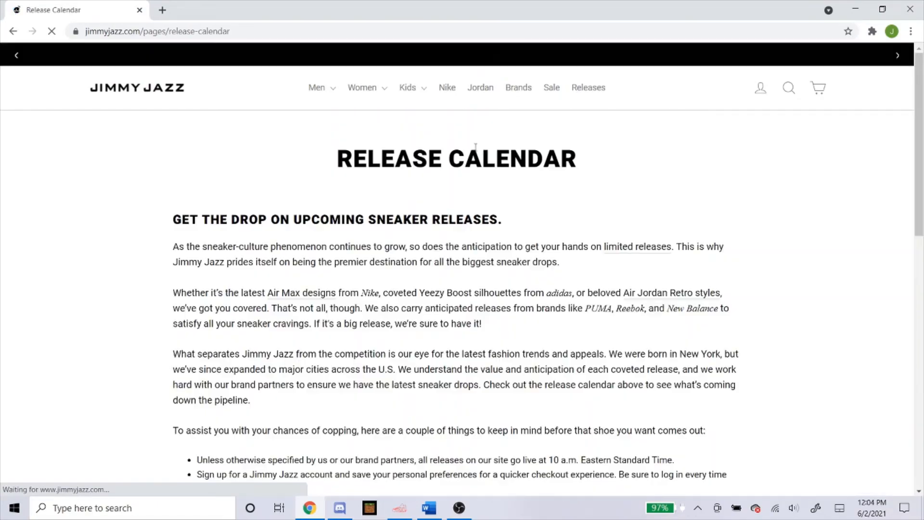
Find the women's Air Jordan 1 High OG Court Purple in the Jimmy Jazz release calendar and open its product page.
scroll(210, 270, down, 8)
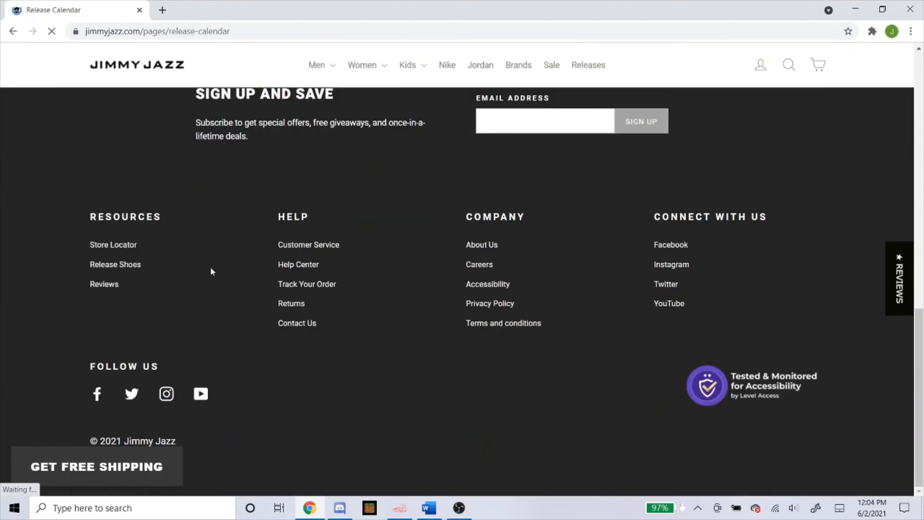
scroll(269, 272, down, 4)
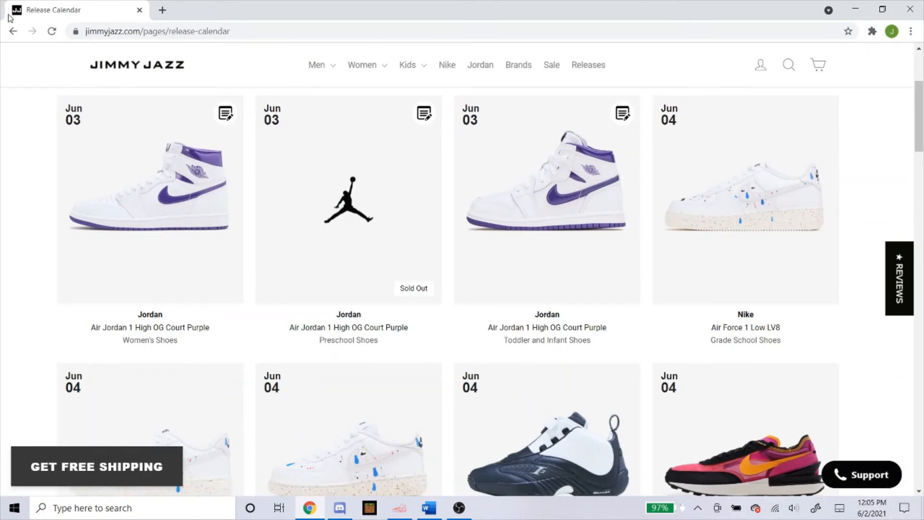
click(130, 195)
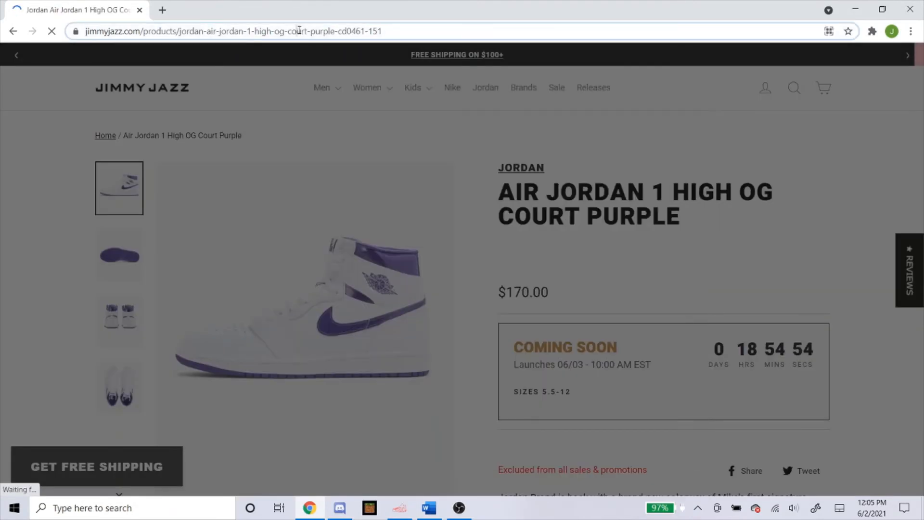
Copy the Jimmy Jazz product page's URL and paste it as the link of the JimmyJazz task in the sneaker bot.
click(299, 31)
right_click(299, 32)
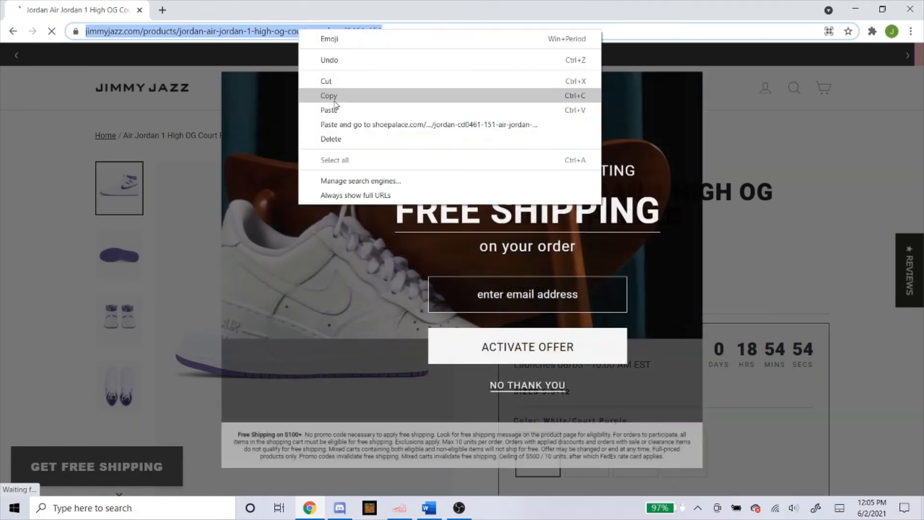
click(333, 91)
click(399, 508)
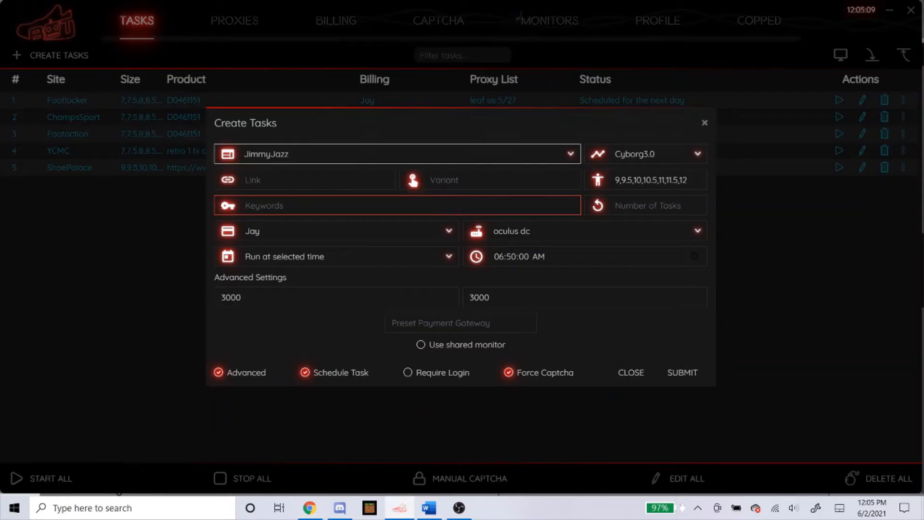
right_click(267, 183)
click(291, 208)
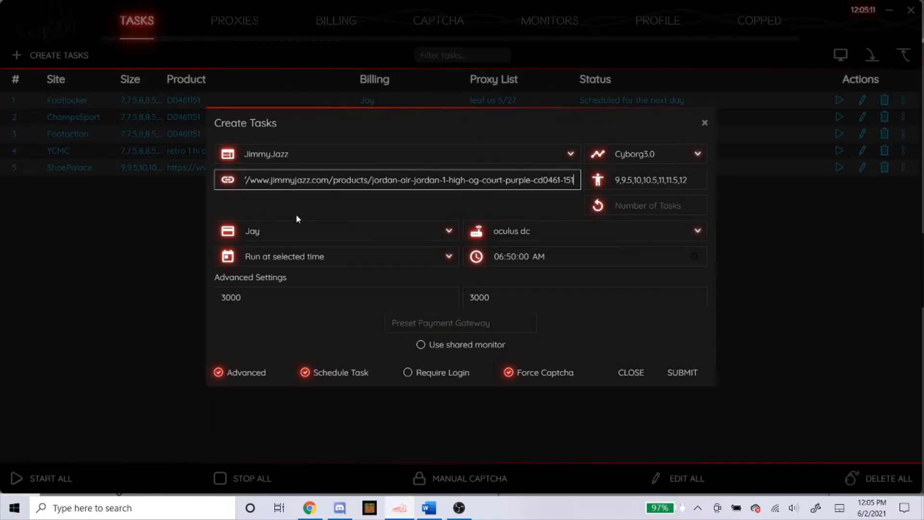
click(479, 220)
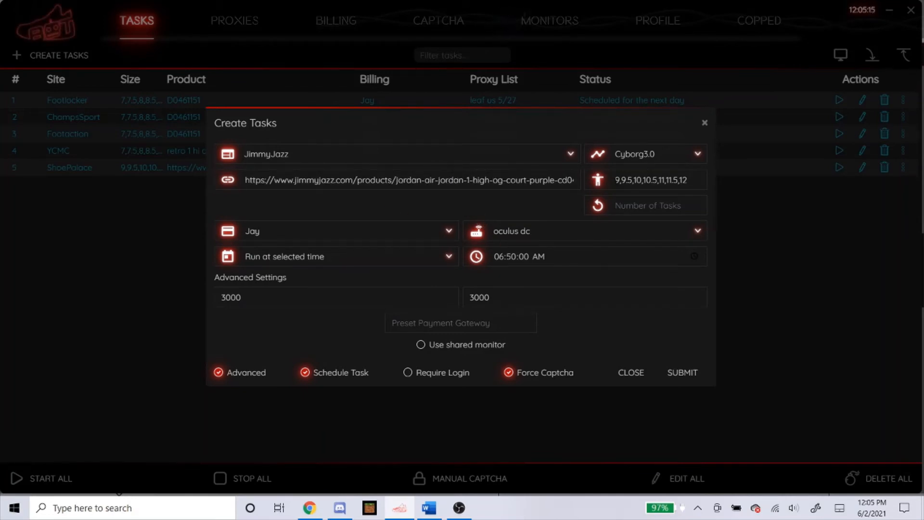
click(647, 175)
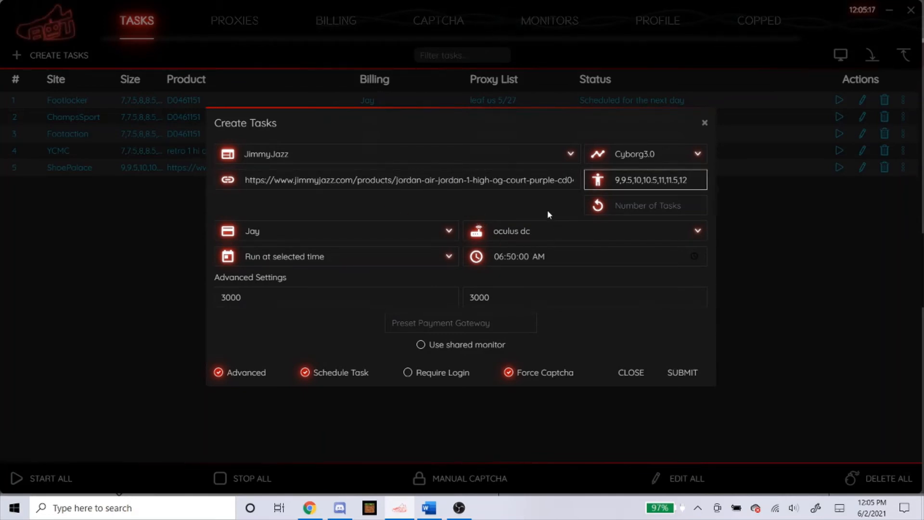
Add sizes 8 and 8.5 to the JimmyJazz task's size list and choose the oculus dc proxy list.
text(8,,8.5,)
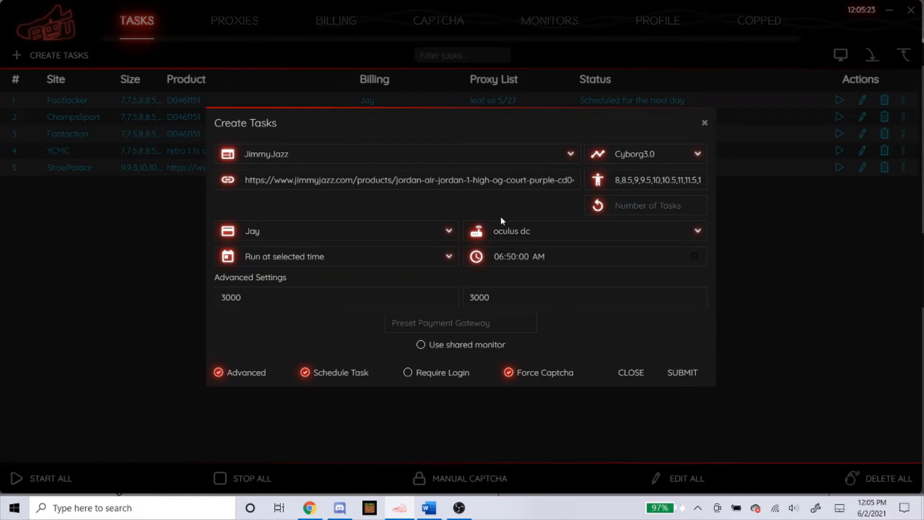
click(538, 234)
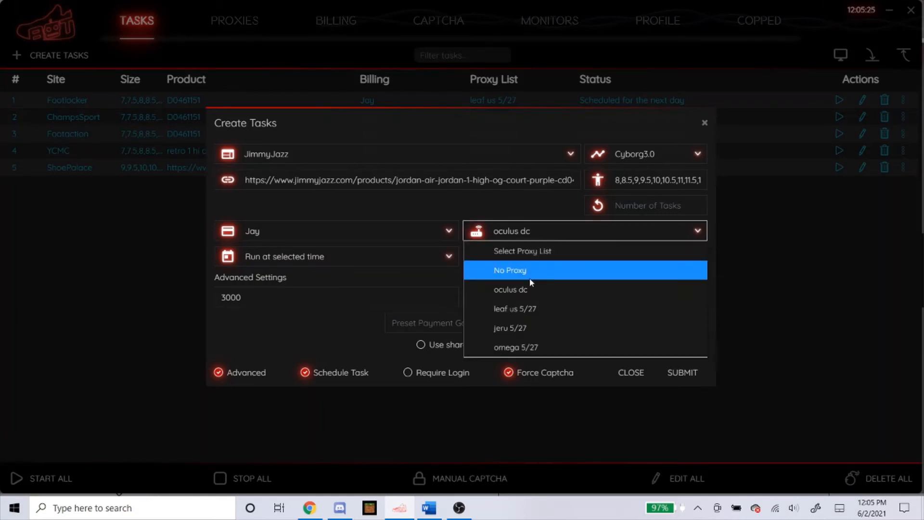
click(527, 292)
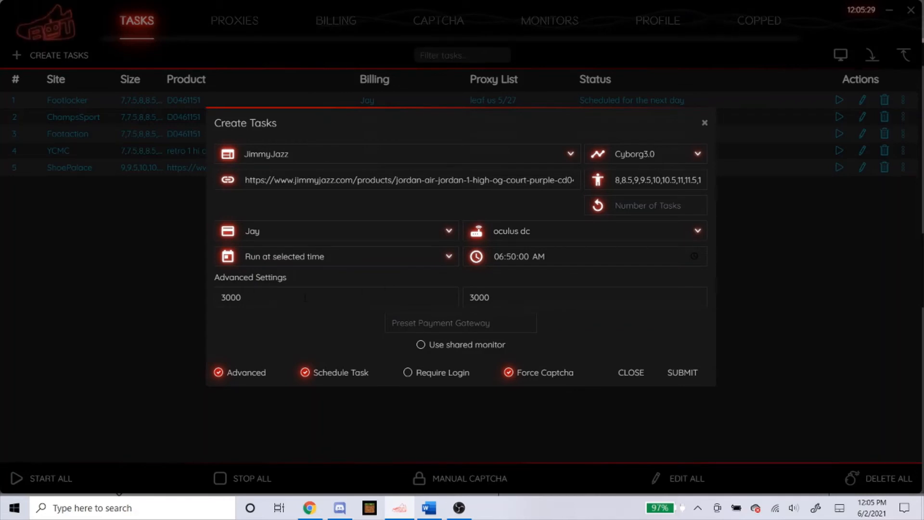
Schedule the JimmyJazz task to run at 06:57:00 AM and submit it.
click(290, 294)
key(Tab)
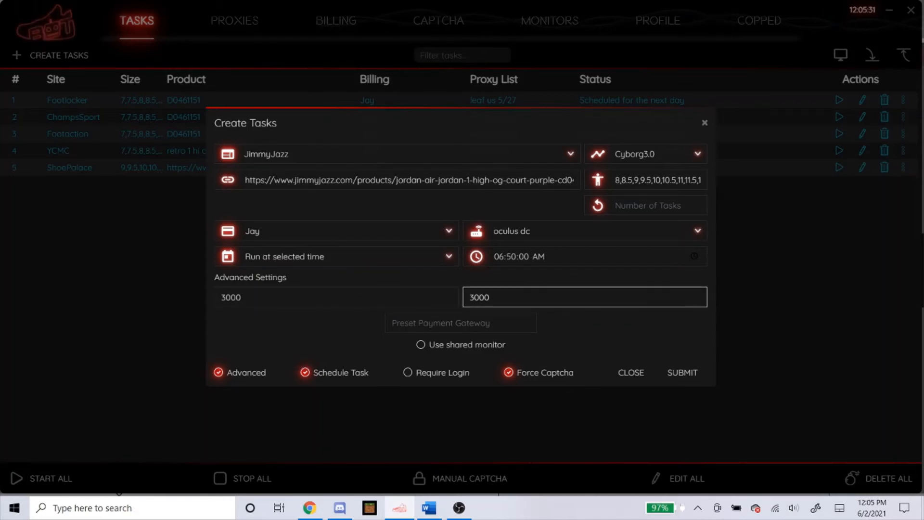
click(513, 258)
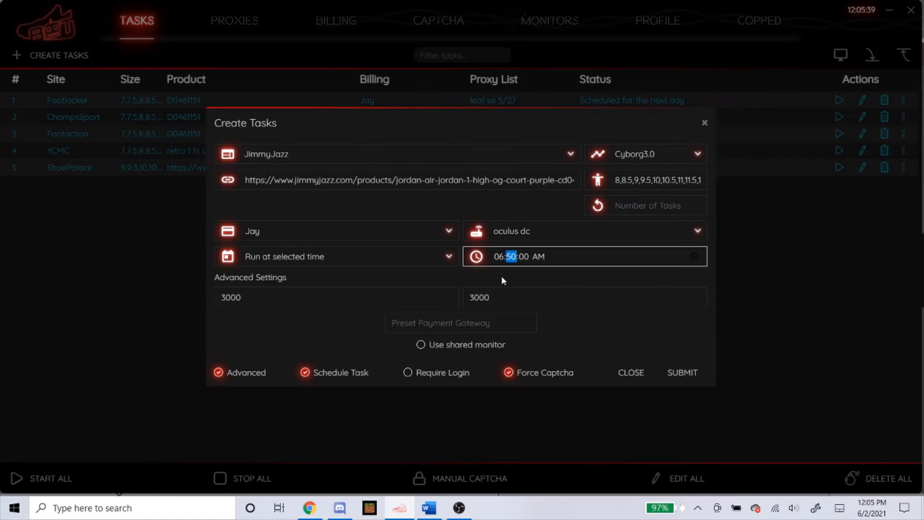
text(57)
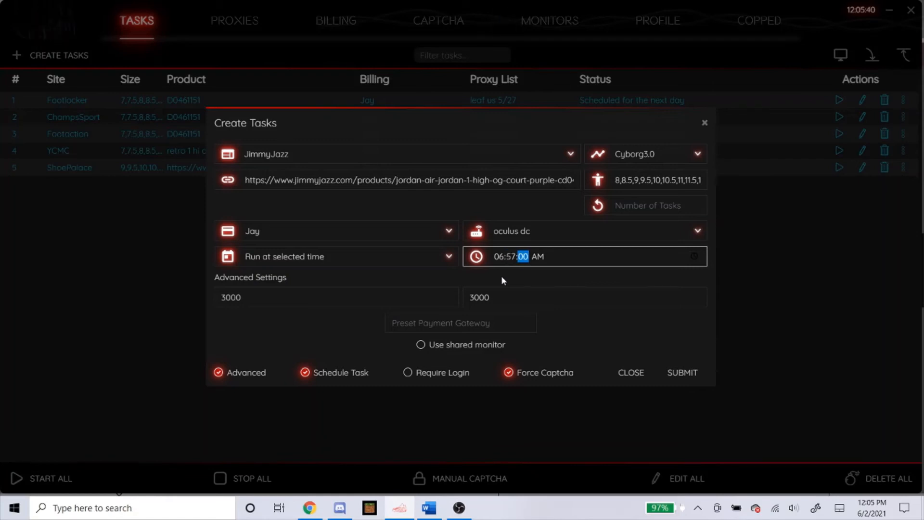
click(359, 337)
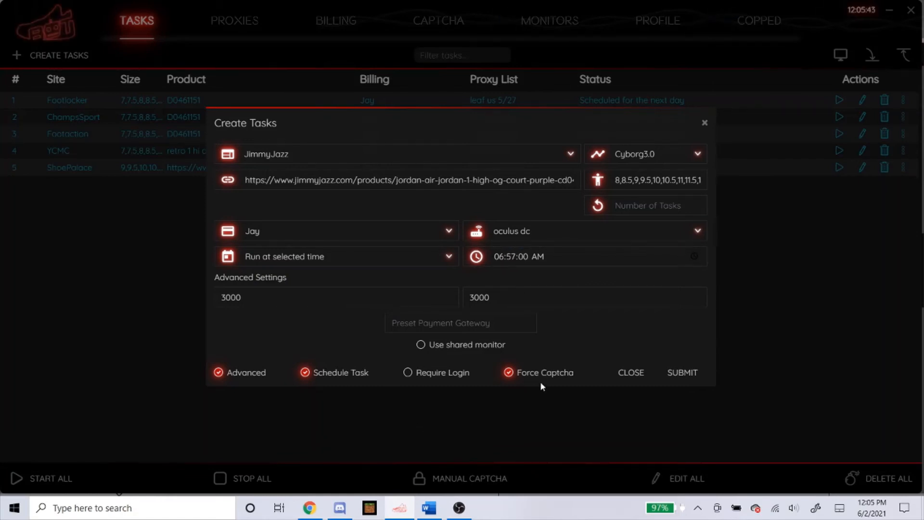
click(675, 377)
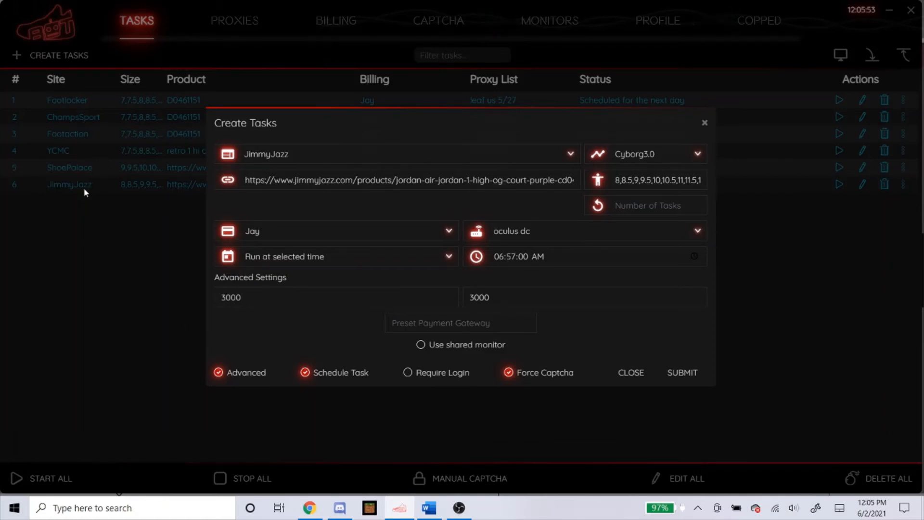
Switch to Chrome and load shopnicekicks.com.
click(310, 508)
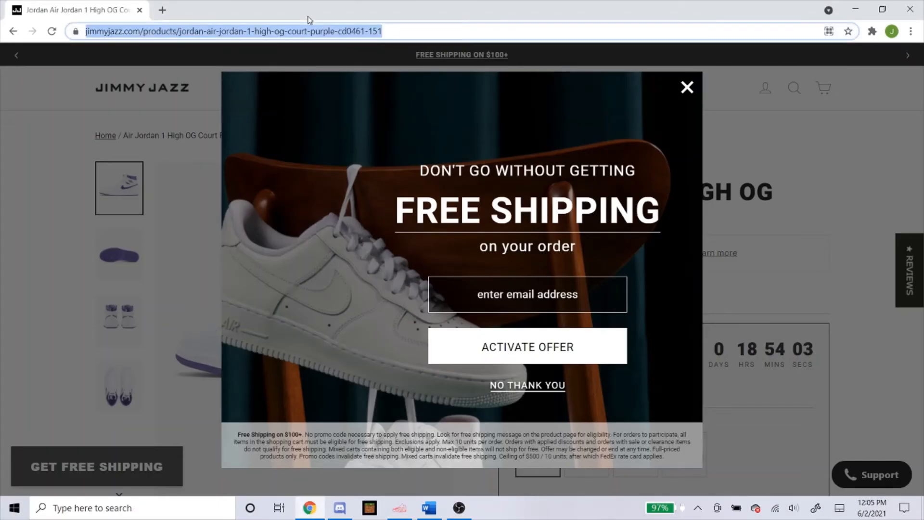
text(ahop)
key(BackSpace)
key(BackSpace)
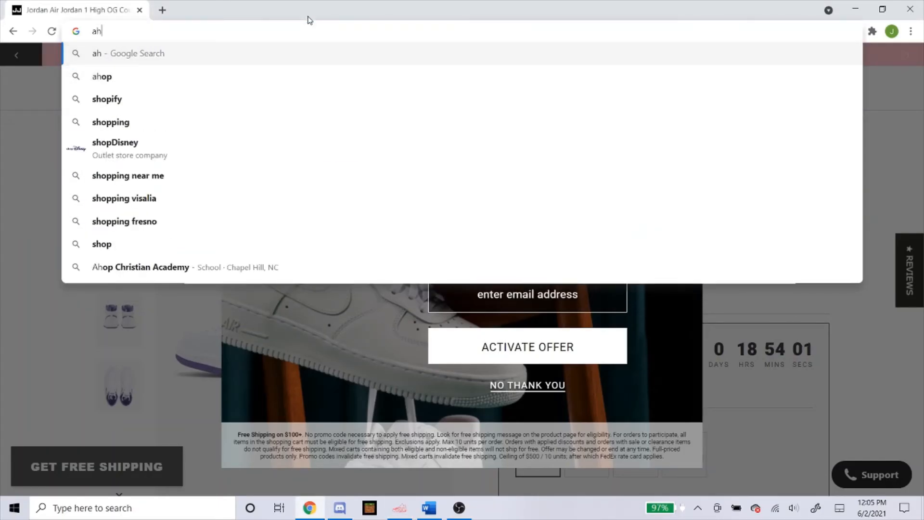
key(BackSpace)
key(BackSpace)
text(shopn)
key(Return)
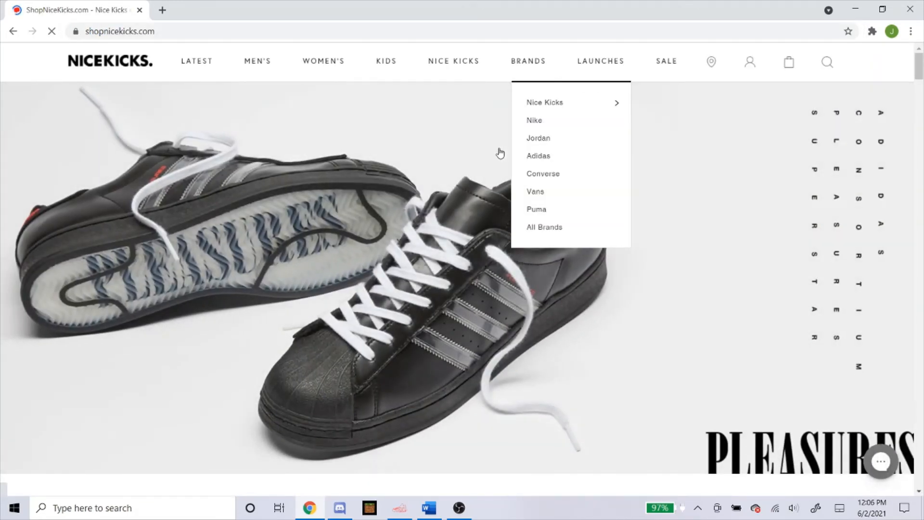
Find the women's Air Jordan 1 High OG Court Purple in the Nice Kicks launch calendar and open its product page.
scroll(443, 196, down, 6)
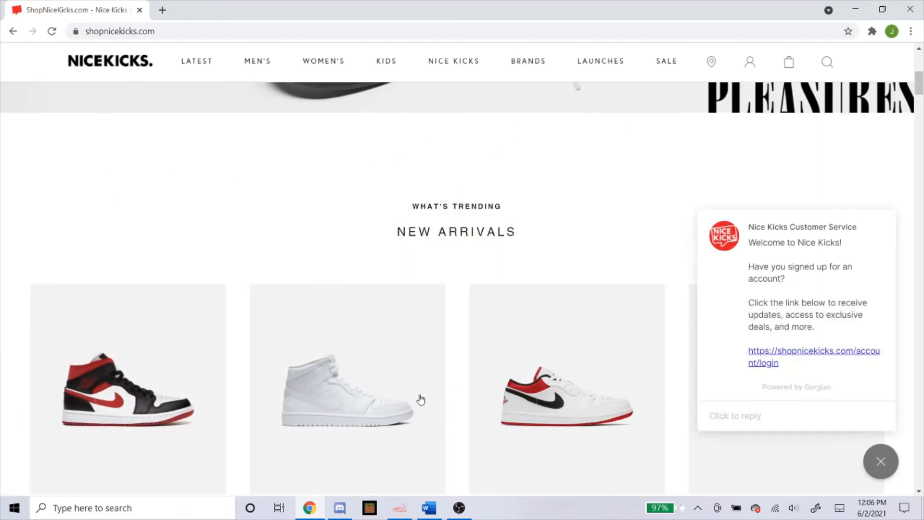
click(602, 62)
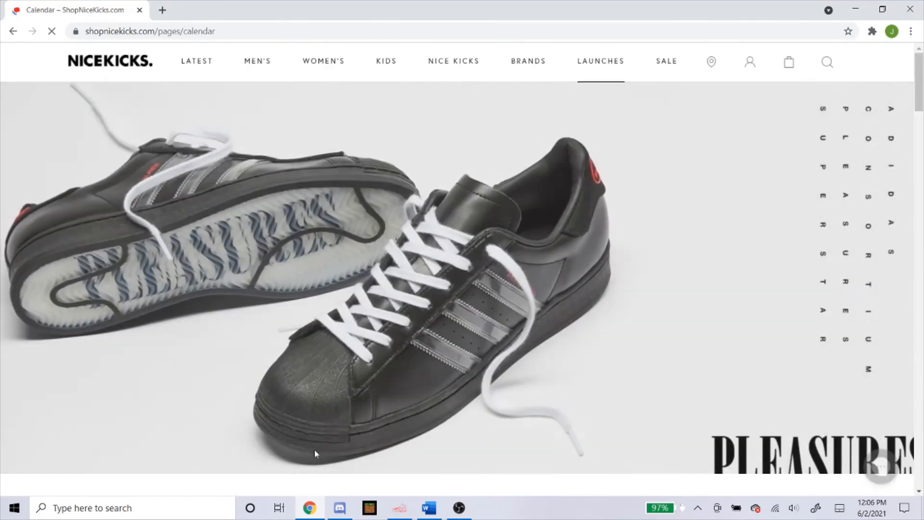
scroll(377, 414, down, 8)
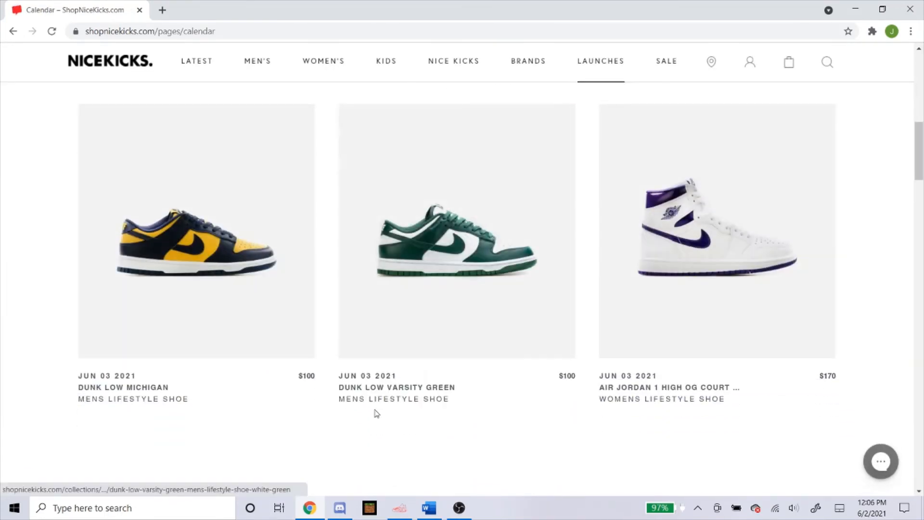
click(723, 259)
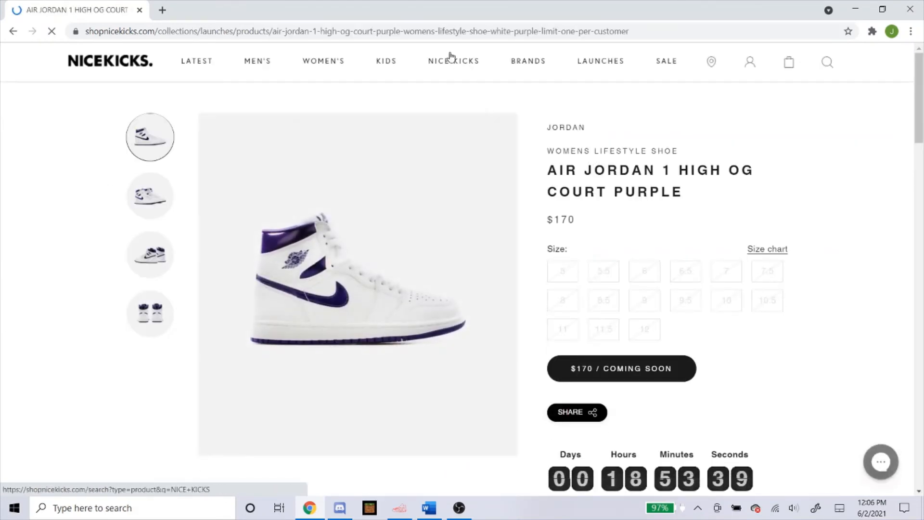
Copy the Nice Kicks product page's URL and return to the sneaker bot.
click(443, 31)
right_click(444, 31)
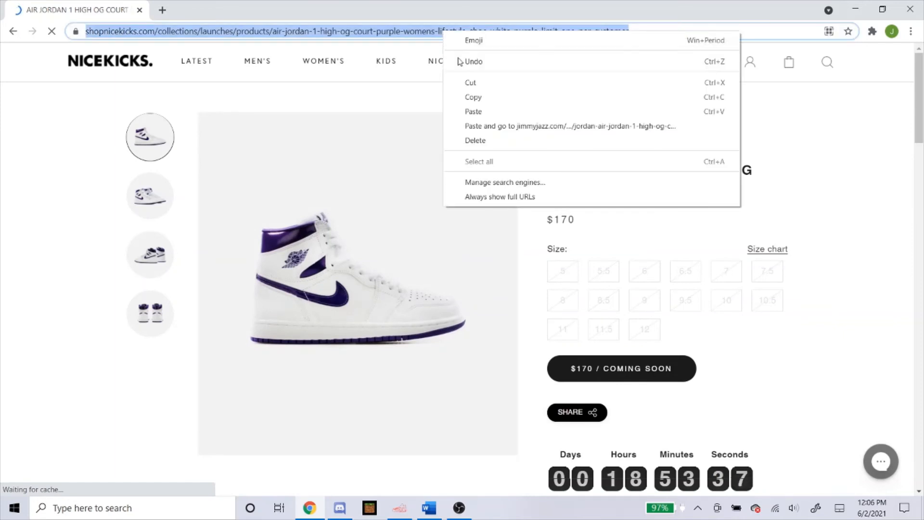
click(471, 97)
click(400, 507)
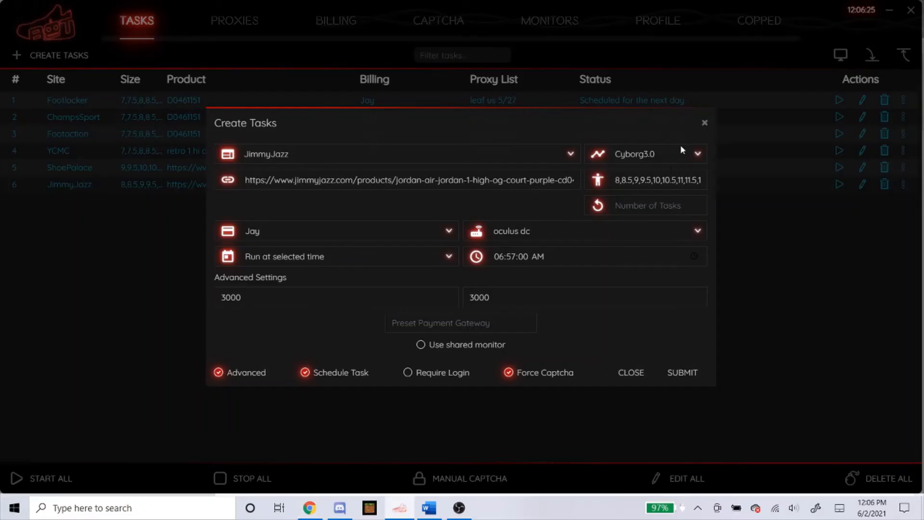
Search the site list for "shopni", change the task's site to ShopNiceKicks and choose the Cyborg3.0 mode.
click(520, 154)
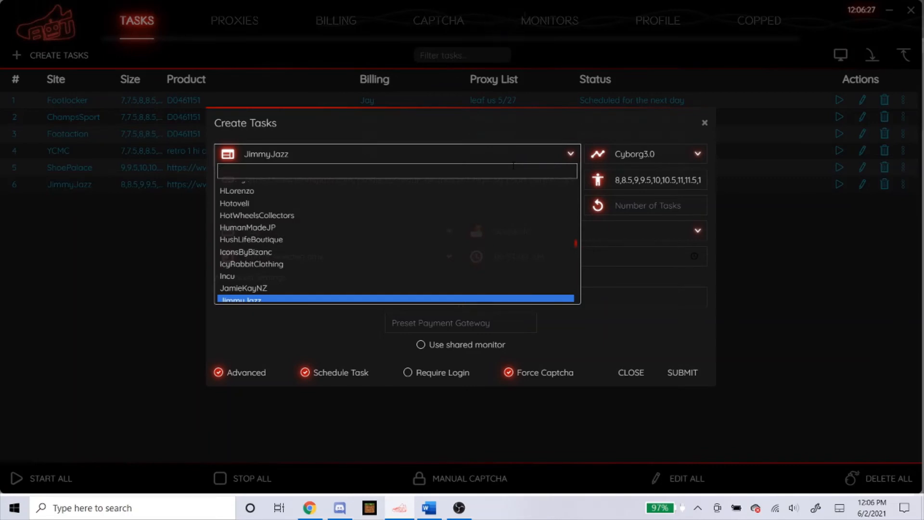
text(shopni)
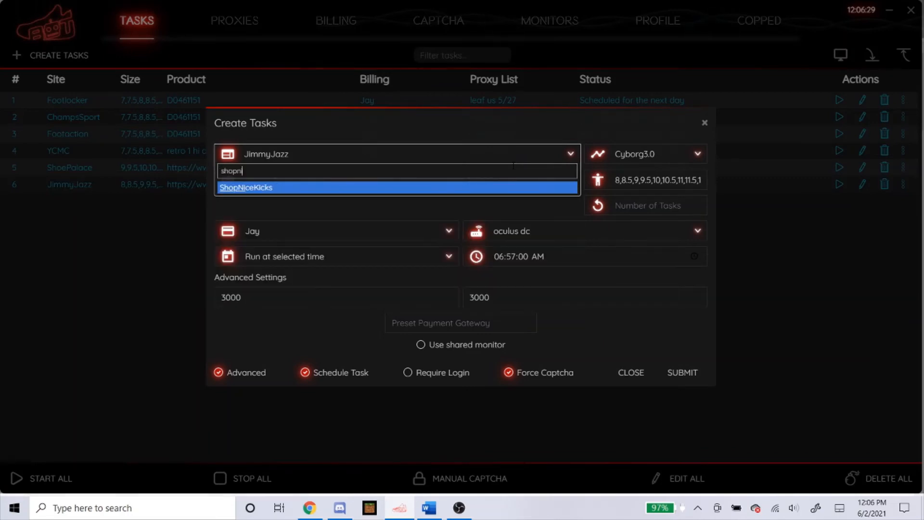
key(Return)
click(638, 149)
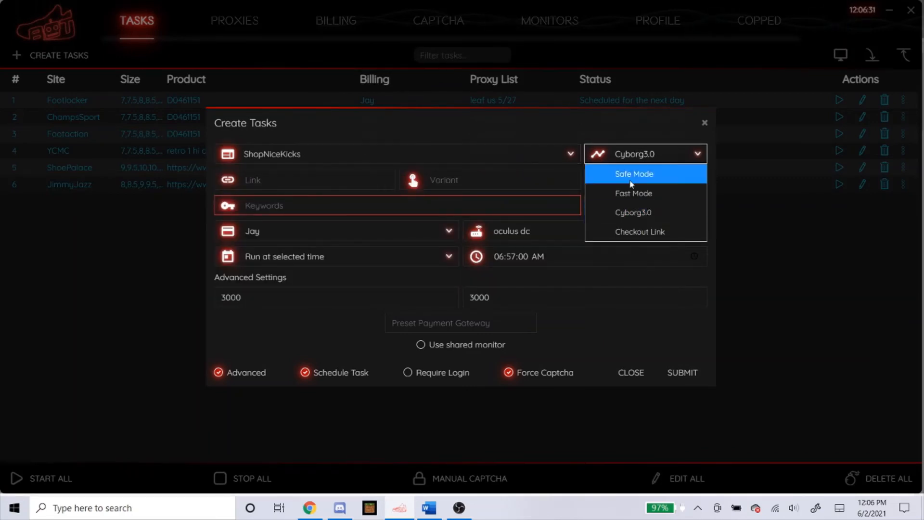
click(622, 210)
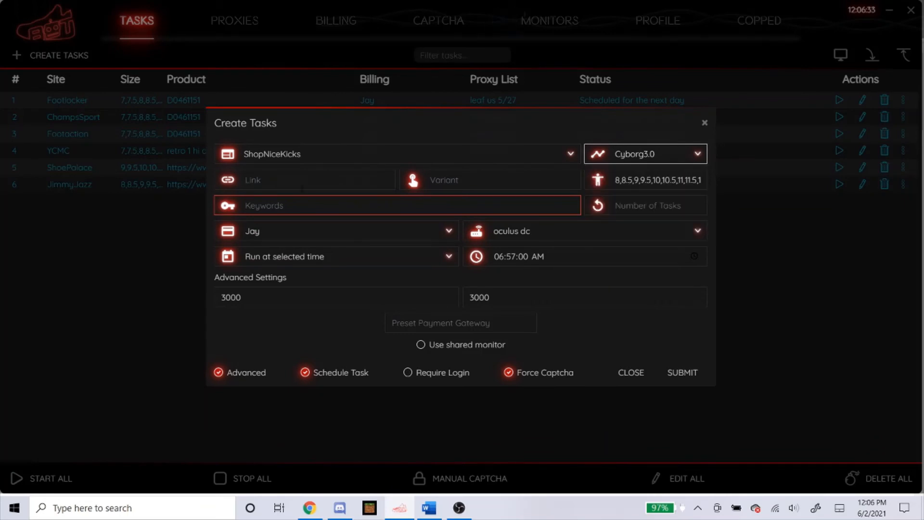
Paste the copied product URL as the ShopNiceKicks task's link and submit the task.
click(301, 186)
right_click(302, 186)
click(319, 200)
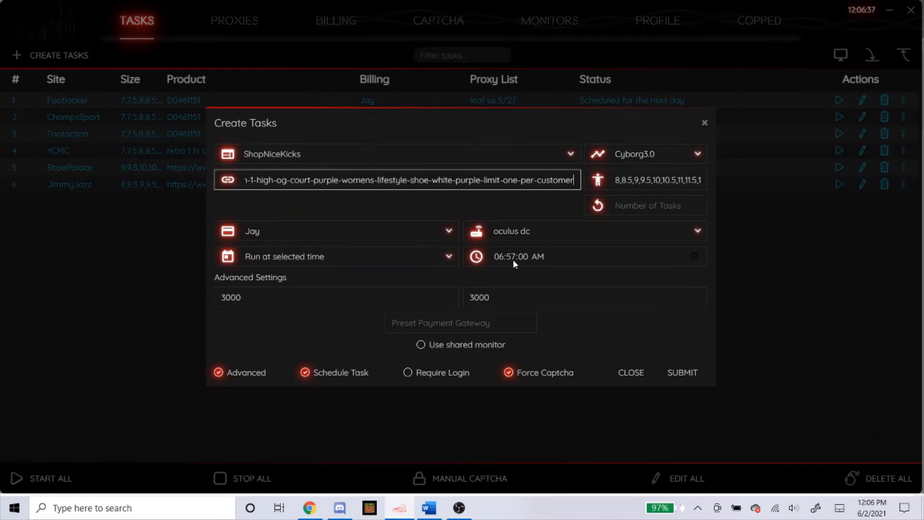
click(484, 207)
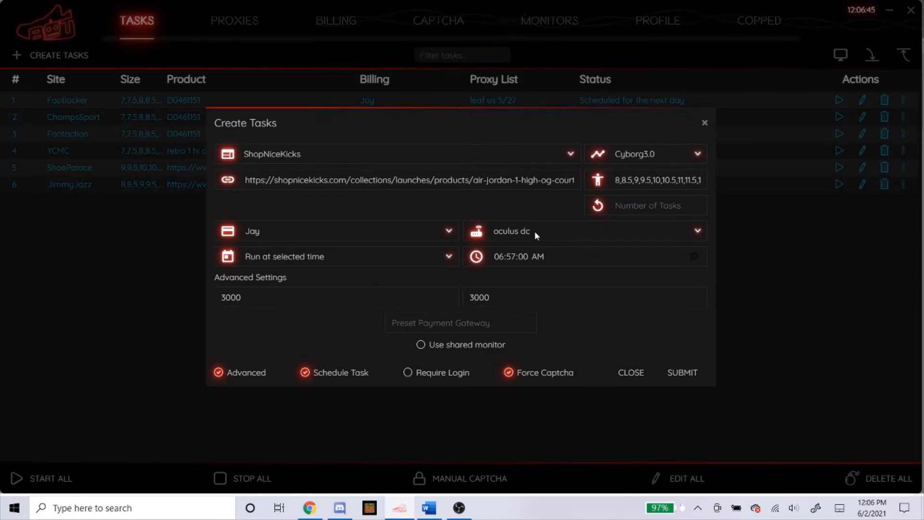
click(672, 372)
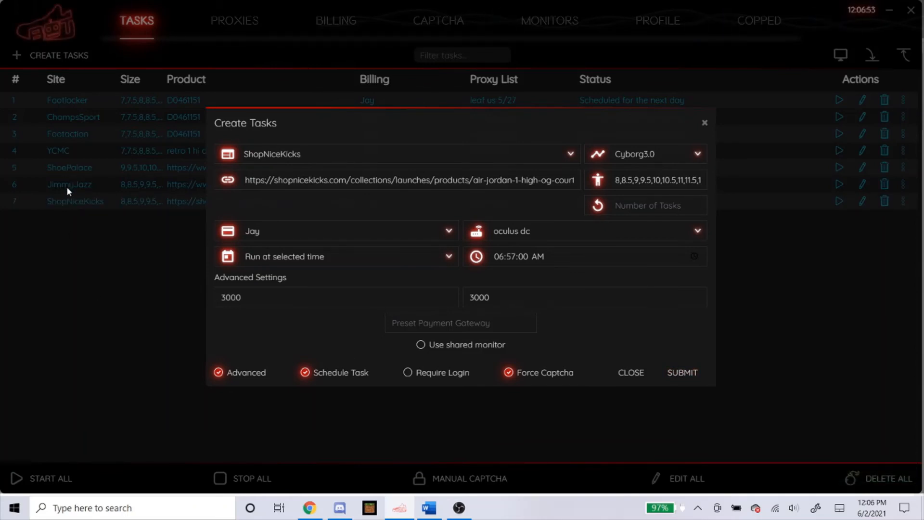
Change the task's site to DTLR and add sizes 7 and 7.5 to its size list.
click(283, 154)
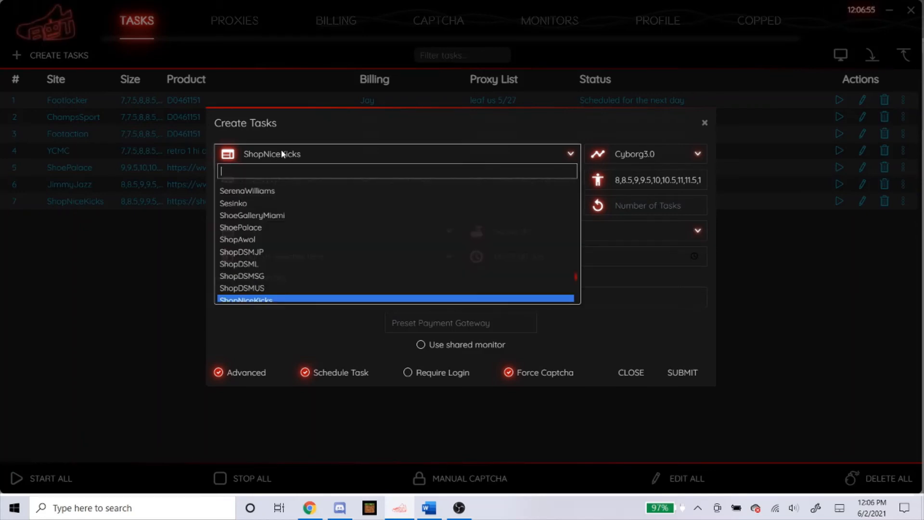
text(dtlr)
key(Return)
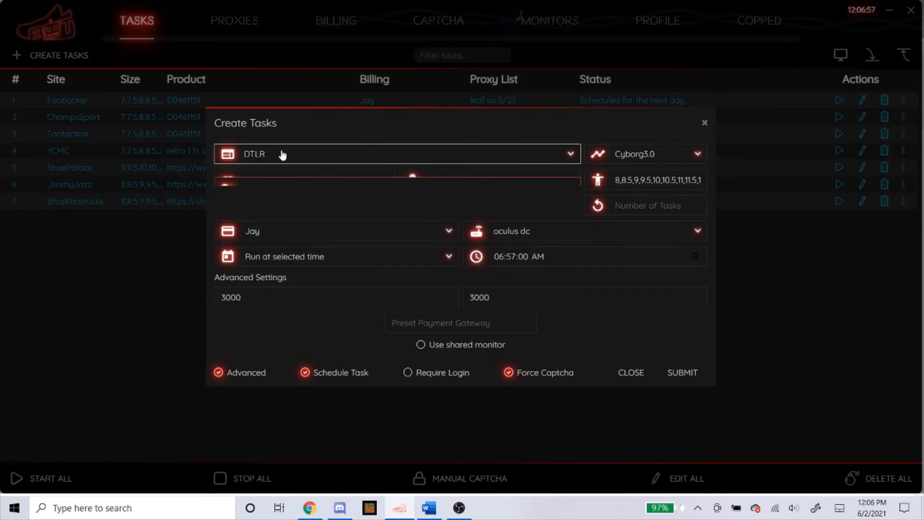
key(Tab)
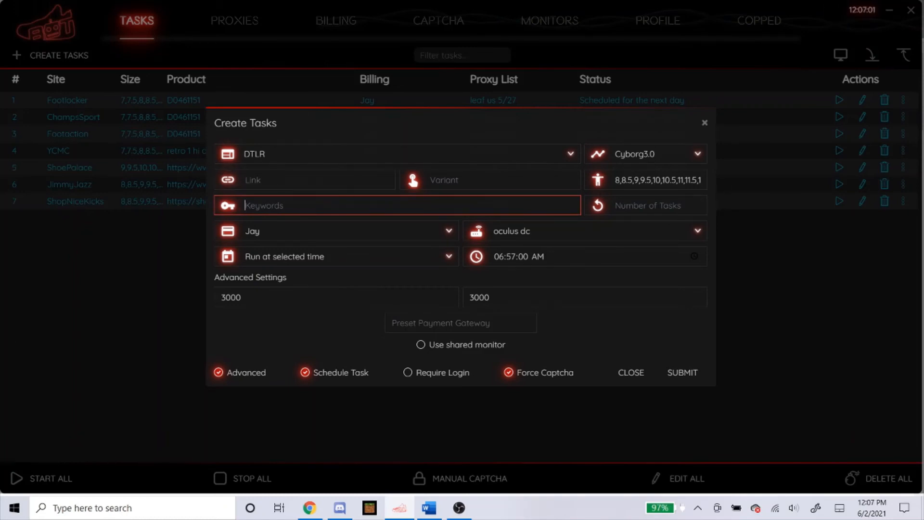
click(615, 180)
text(7)
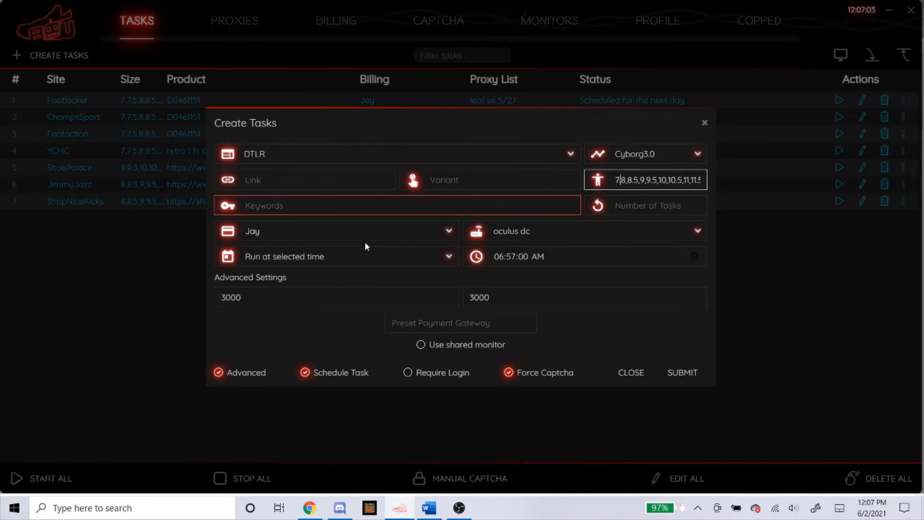
text(,7.5,)
Switch to Chrome, load dtlr.com and look through its Jordan collection for the Court Purple shoe.
click(311, 509)
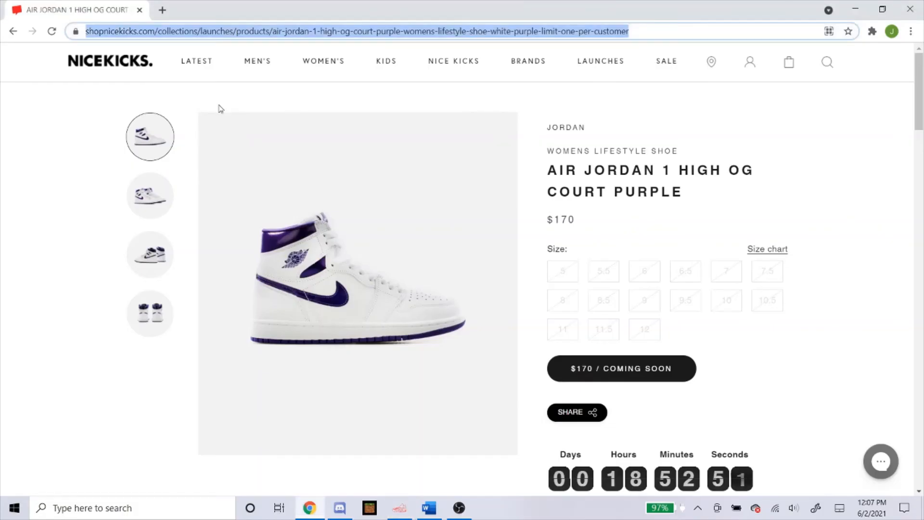
text(d)
key(Return)
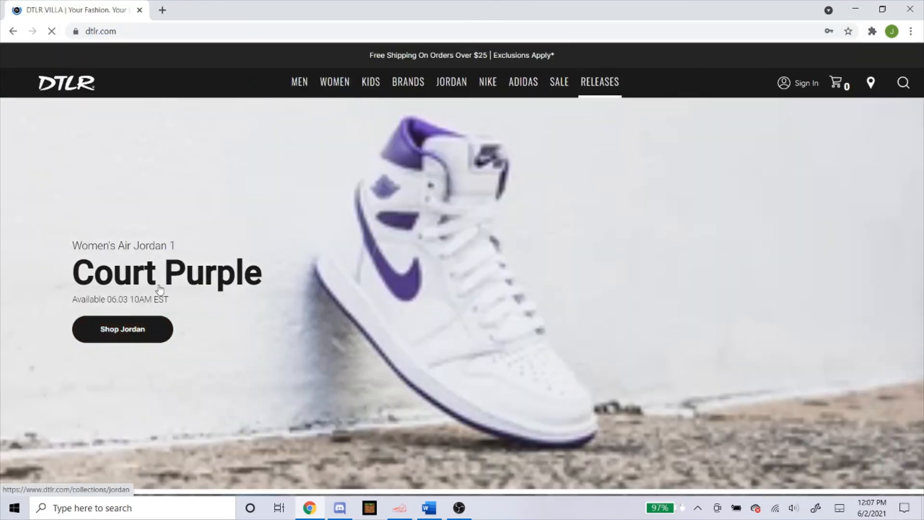
click(266, 296)
scroll(449, 240, down, 6)
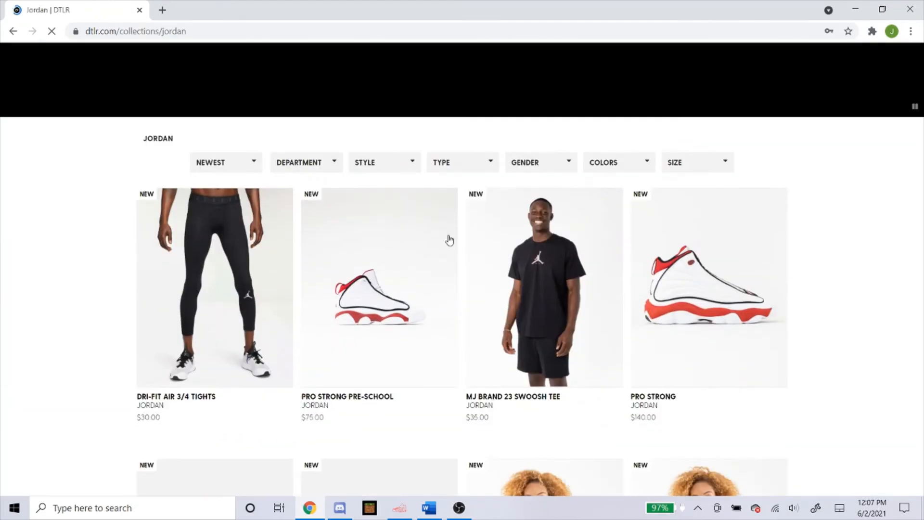
scroll(449, 240, down, 10)
scroll(443, 247, up, 12)
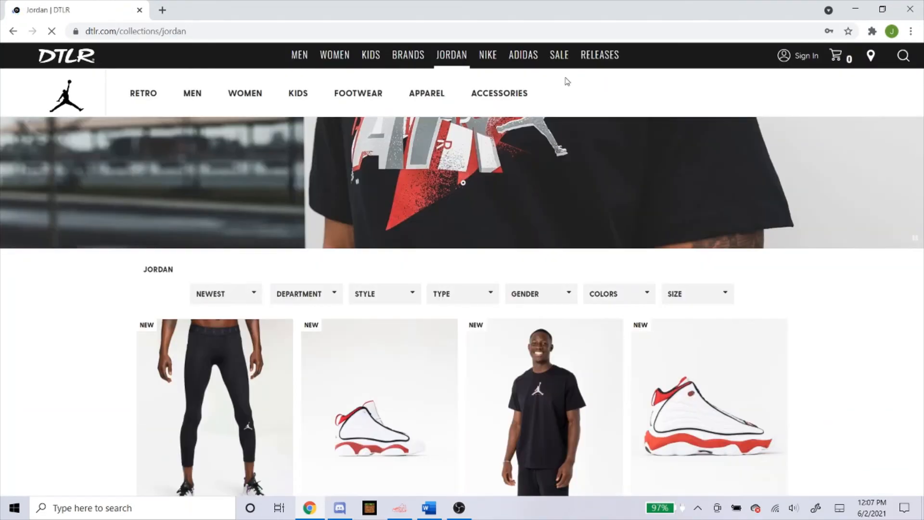
Look through DTLR's releases page for the women's Air Jordan Retro 1 High.
click(586, 61)
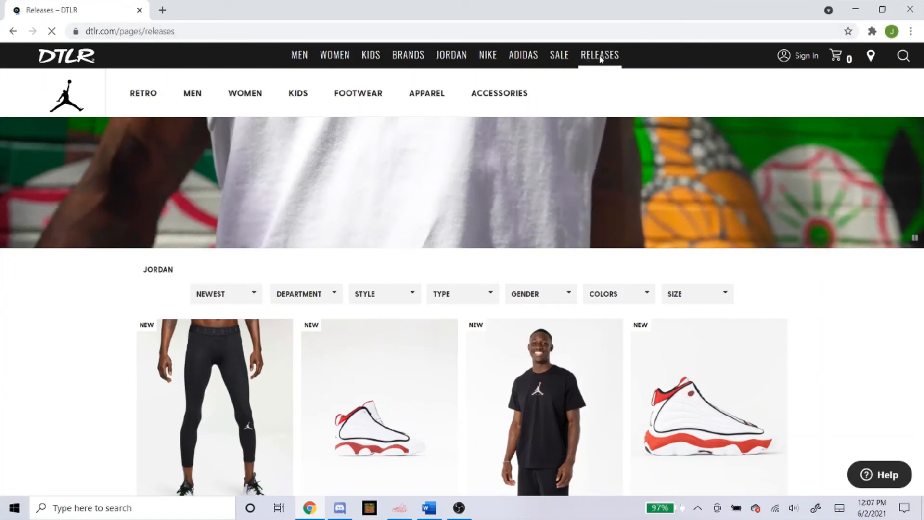
scroll(438, 238, down, 3)
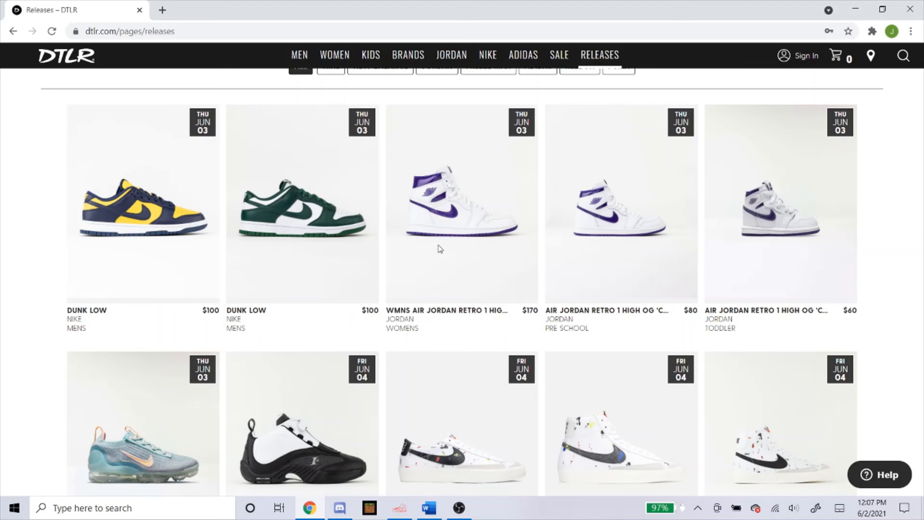
Switch to Word and copy the suggested Shopify keywords, from "jordan 1 og court" through "cd0461 151".
click(429, 508)
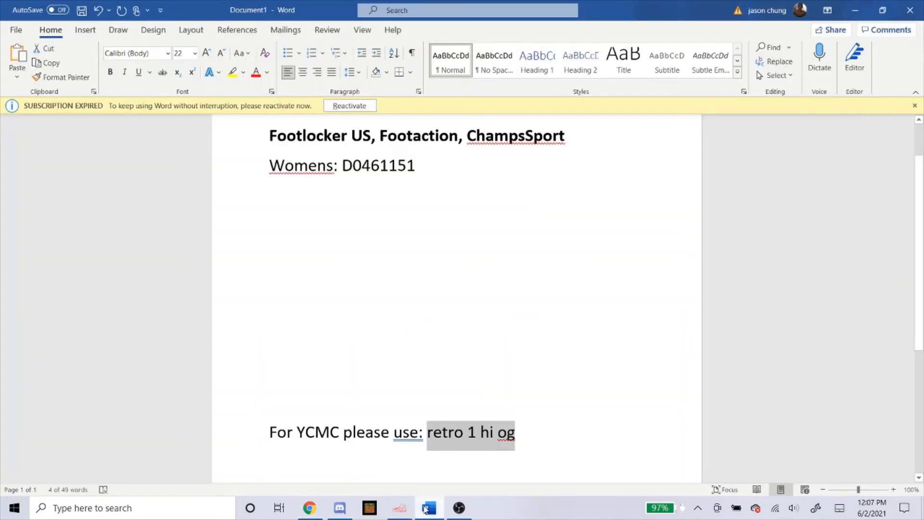
scroll(414, 396, down, 1)
scroll(414, 396, down, 3)
click(509, 345)
scroll(534, 328, down, 2)
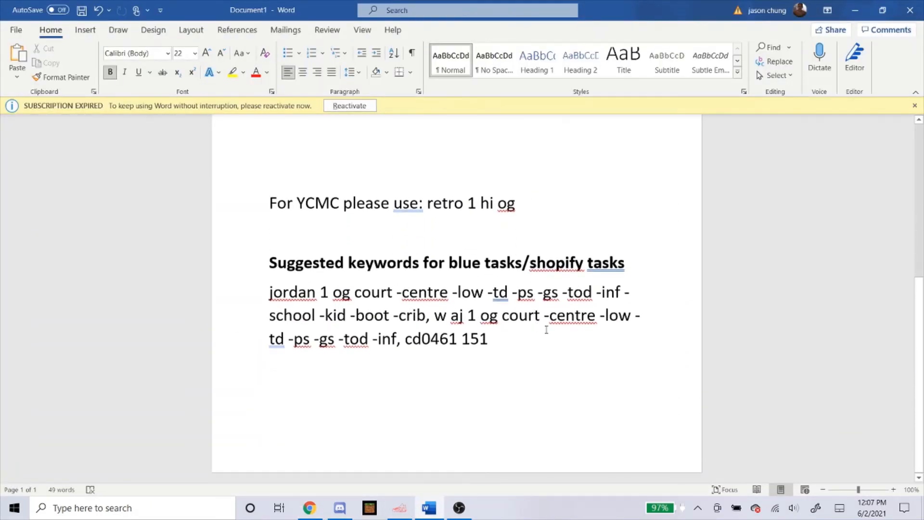
drag(539, 338, 262, 260)
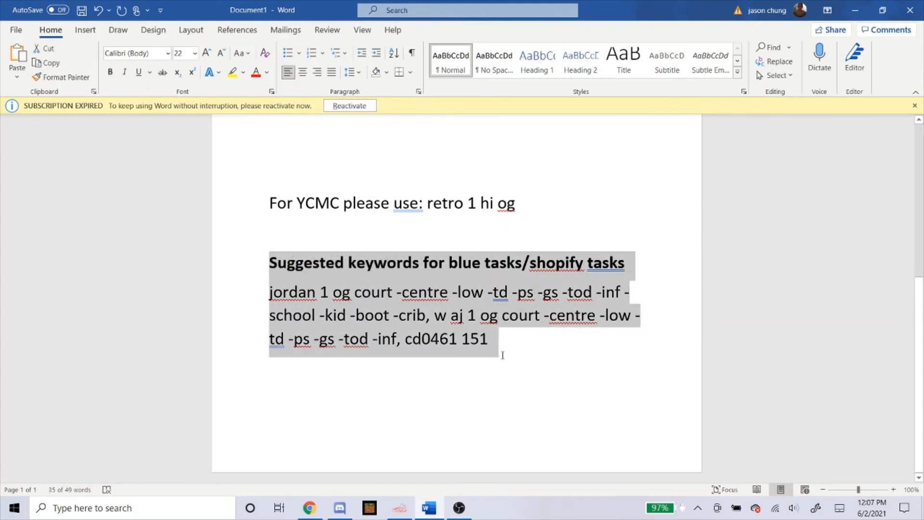
click(536, 351)
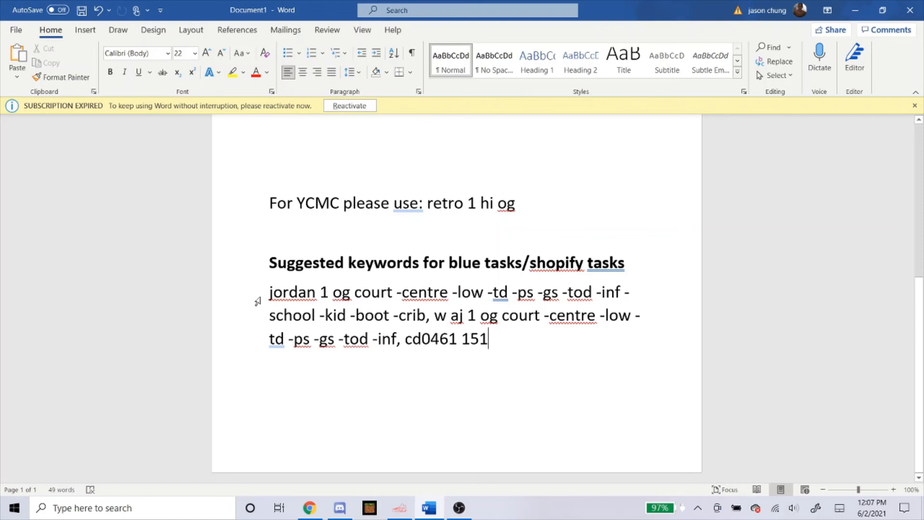
drag(268, 291, 498, 343)
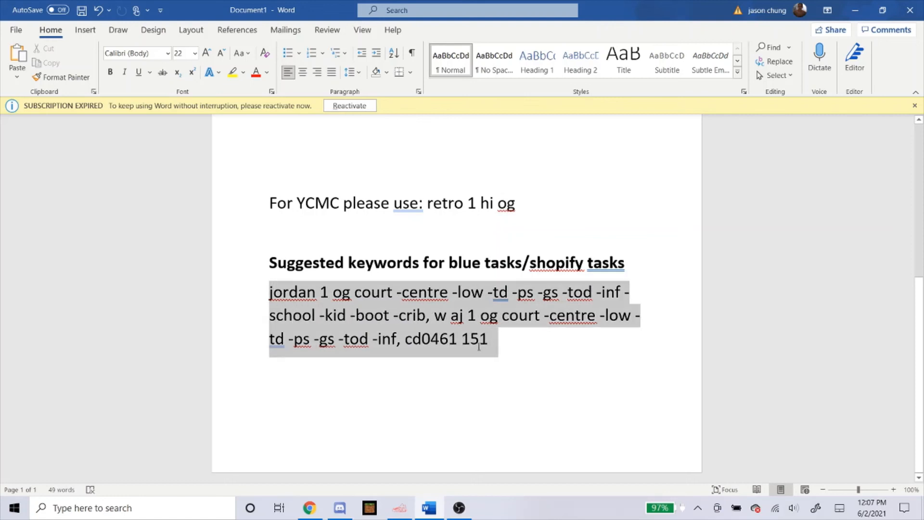
right_click(424, 330)
click(460, 137)
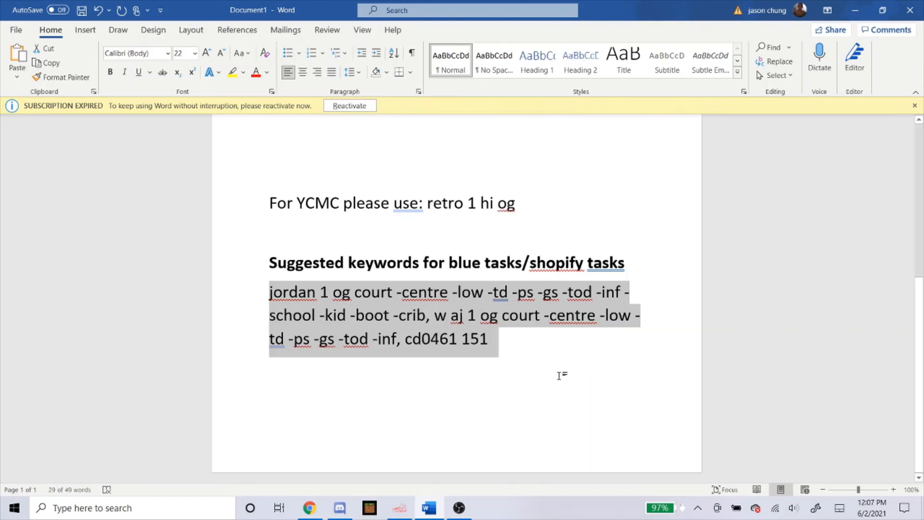
click(415, 455)
Switch to the sneaker bot, paste the copied keywords into the DTLR task, and recheck them against the Word notes.
click(399, 508)
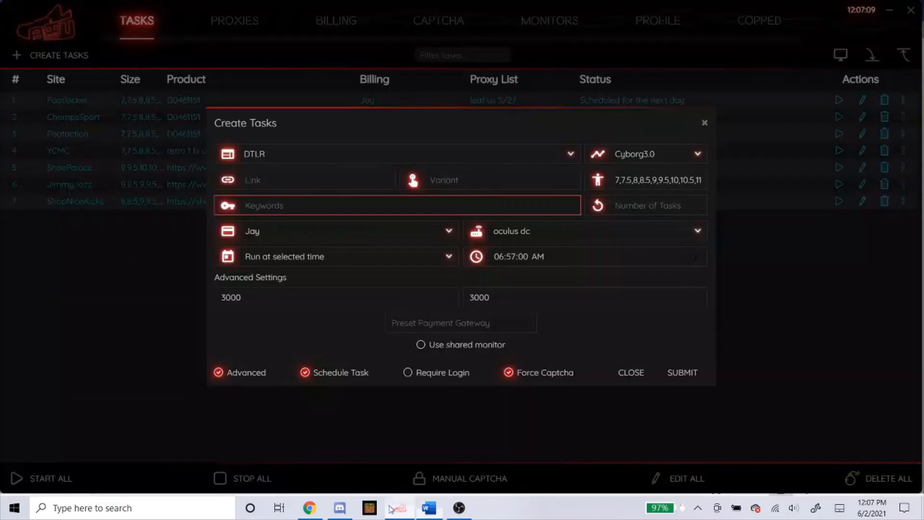
right_click(316, 207)
click(340, 232)
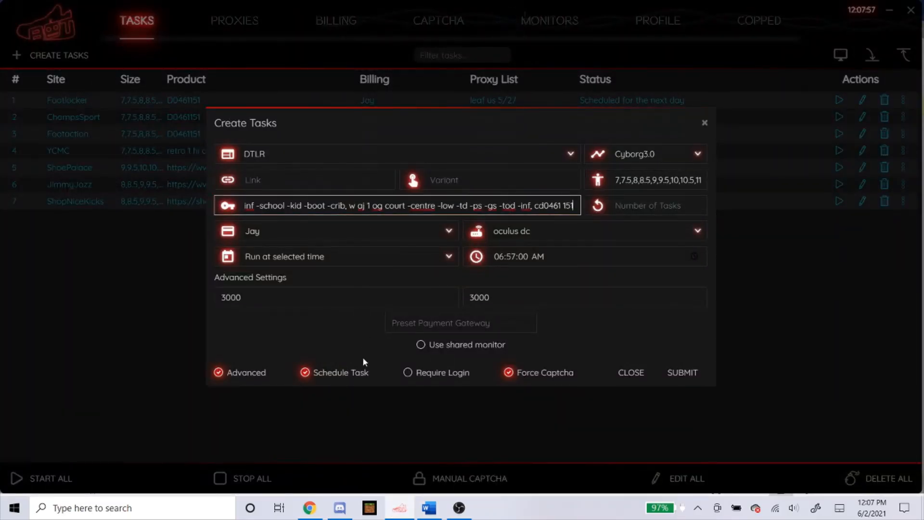
click(429, 508)
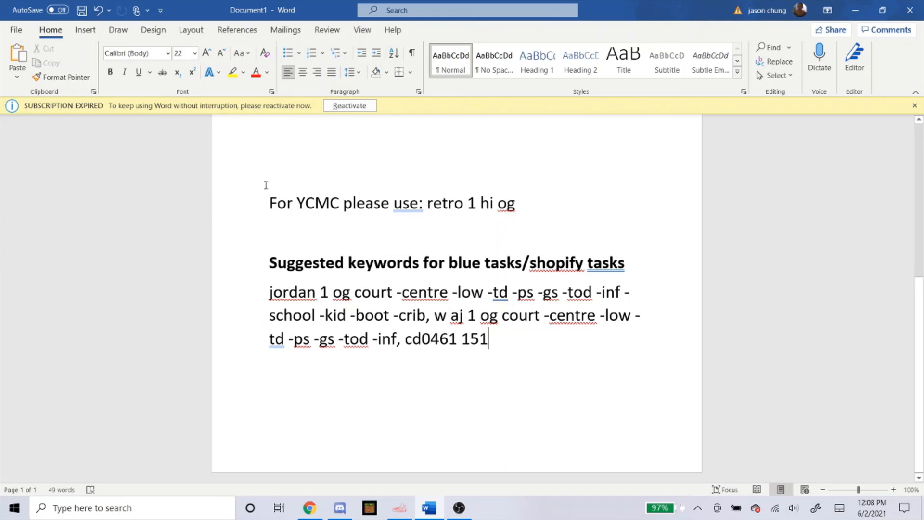
click(397, 516)
Keep the selected billing profile and the oculus dc proxy list, and submit the DTLR task.
click(407, 231)
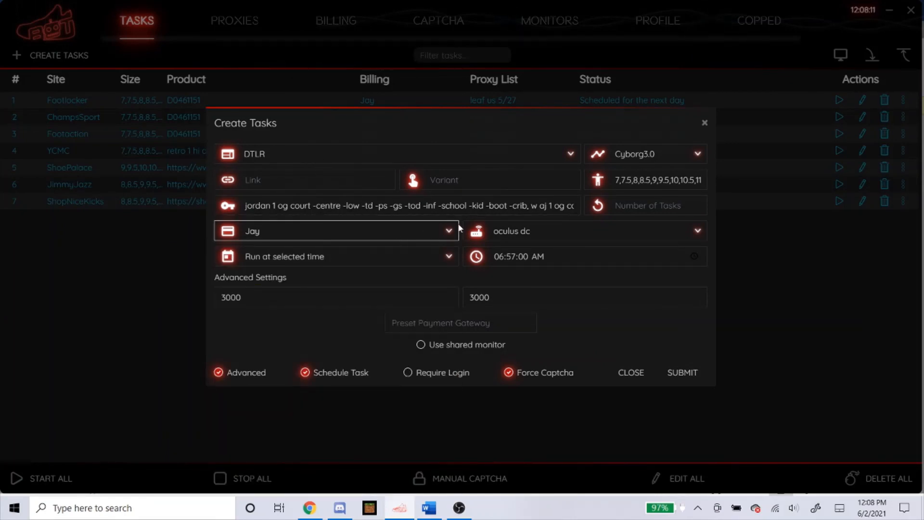
click(523, 233)
click(523, 233)
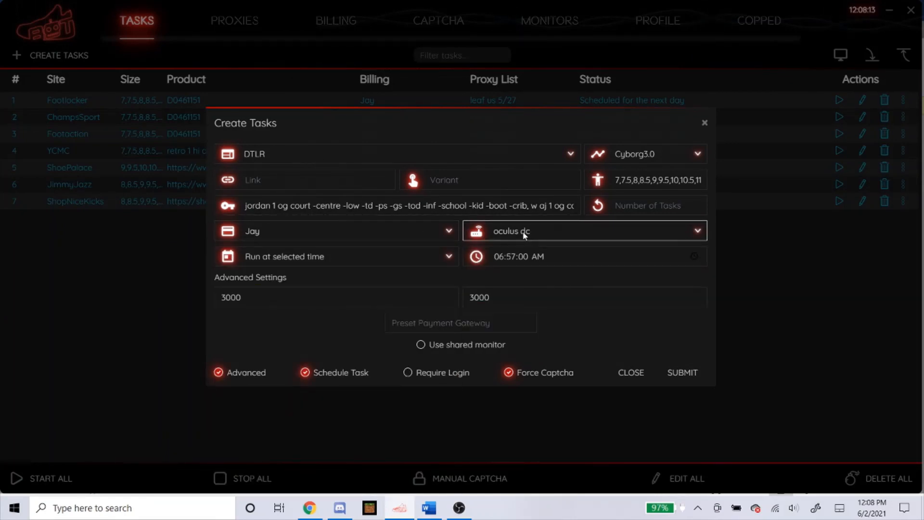
click(519, 279)
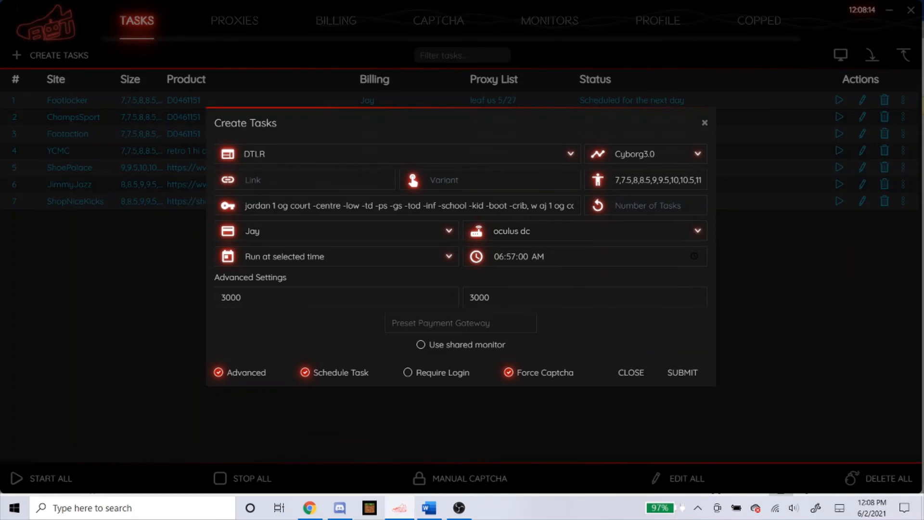
click(674, 373)
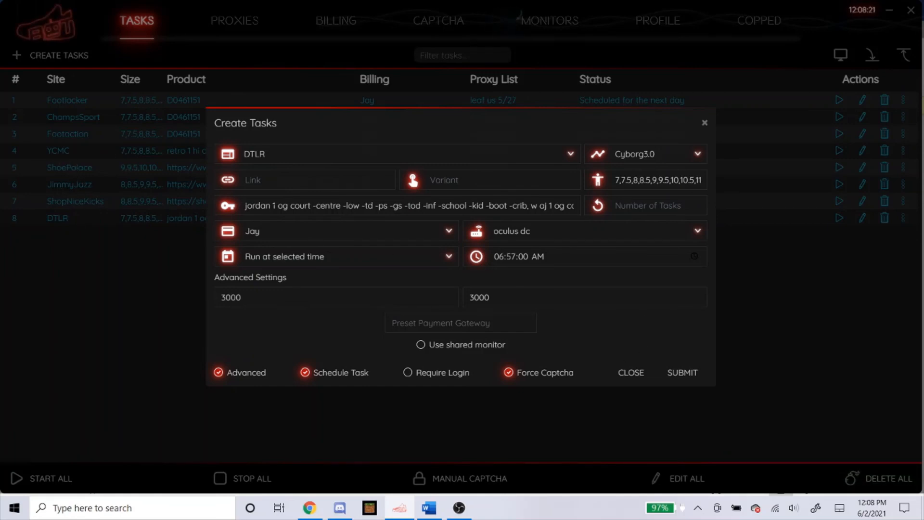
Review the DTLR task's keywords against the Word notes and close the task creation dialog.
click(281, 186)
click(278, 206)
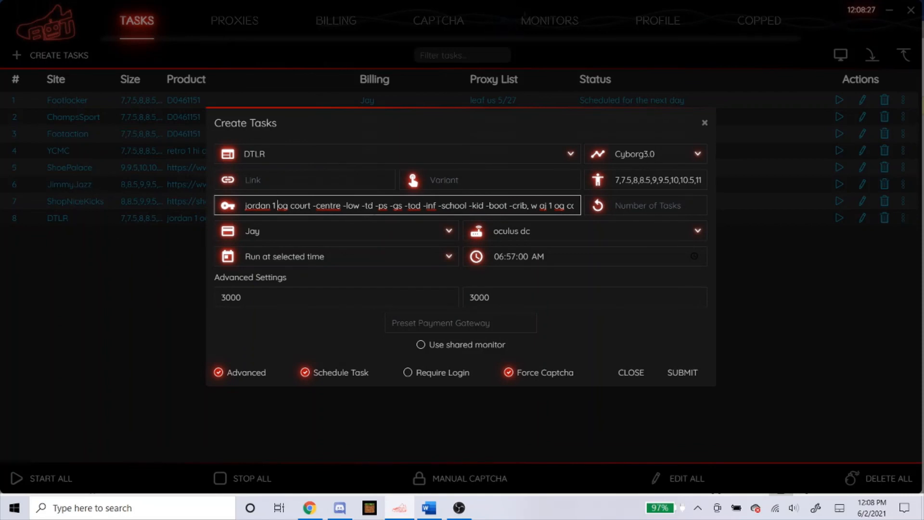
drag(480, 206, 347, 206)
click(53, 218)
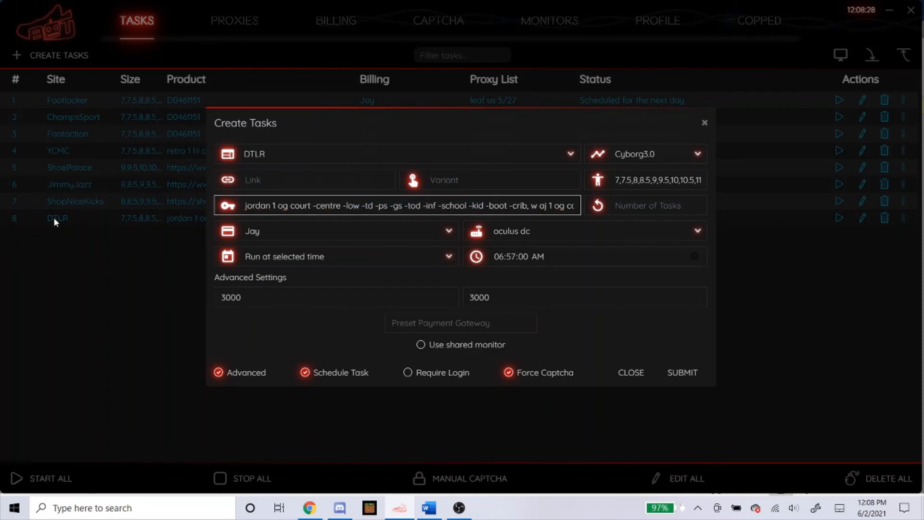
click(425, 505)
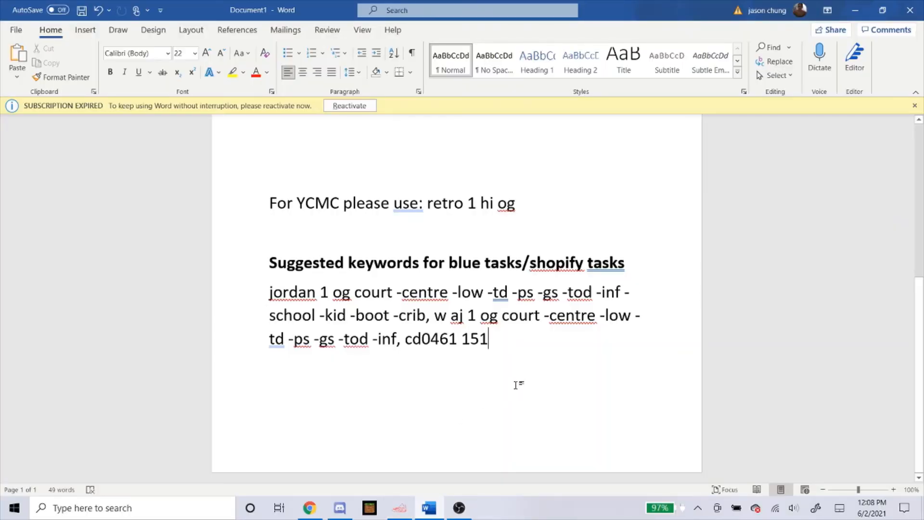
click(399, 507)
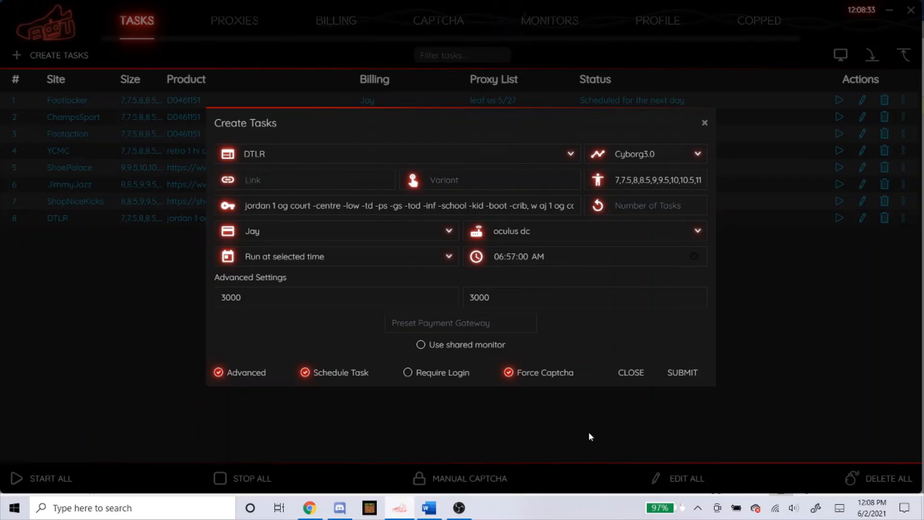
click(631, 374)
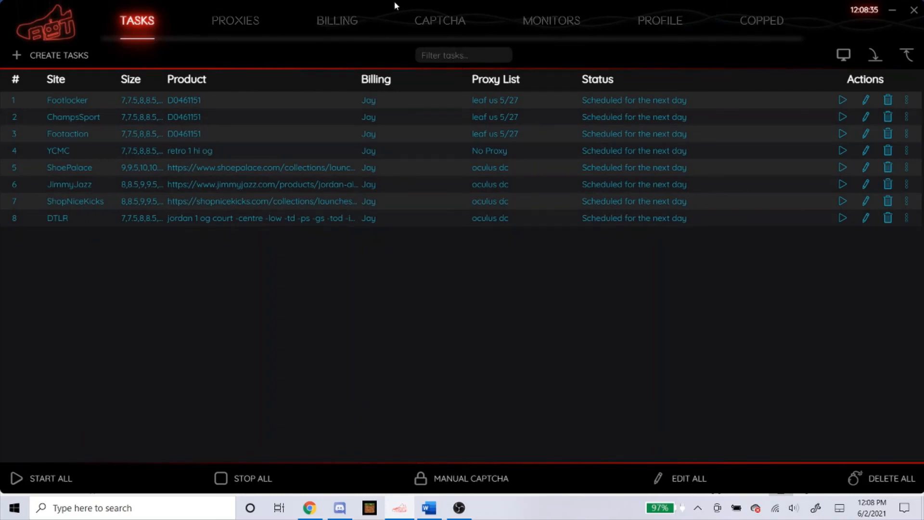